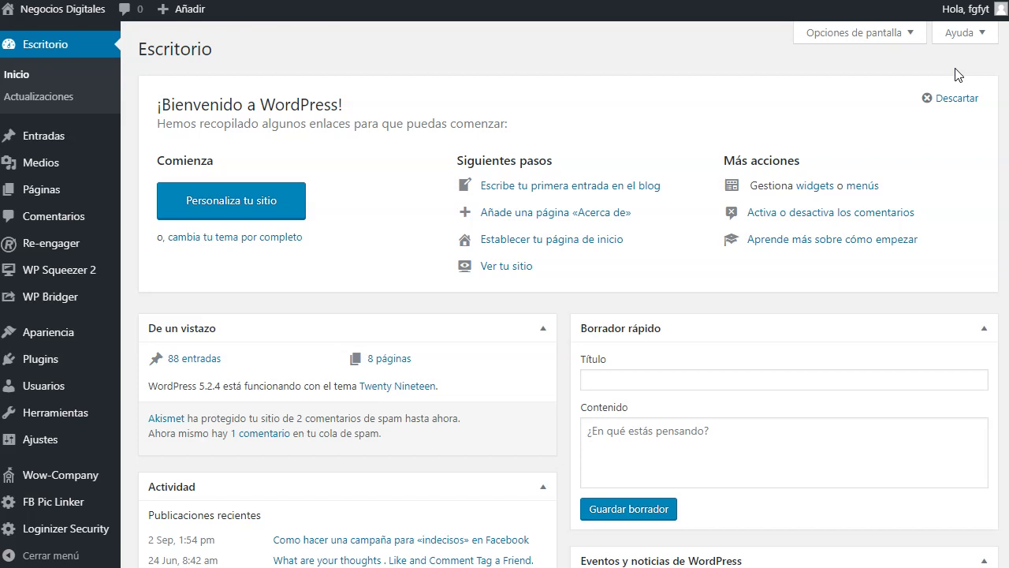
# - Open the FB Pic Linker plugin page and enter "Imagenes con Encanto" as the title of the timeline post
pyautogui.click(612, 475)
pyautogui.click(45, 505)
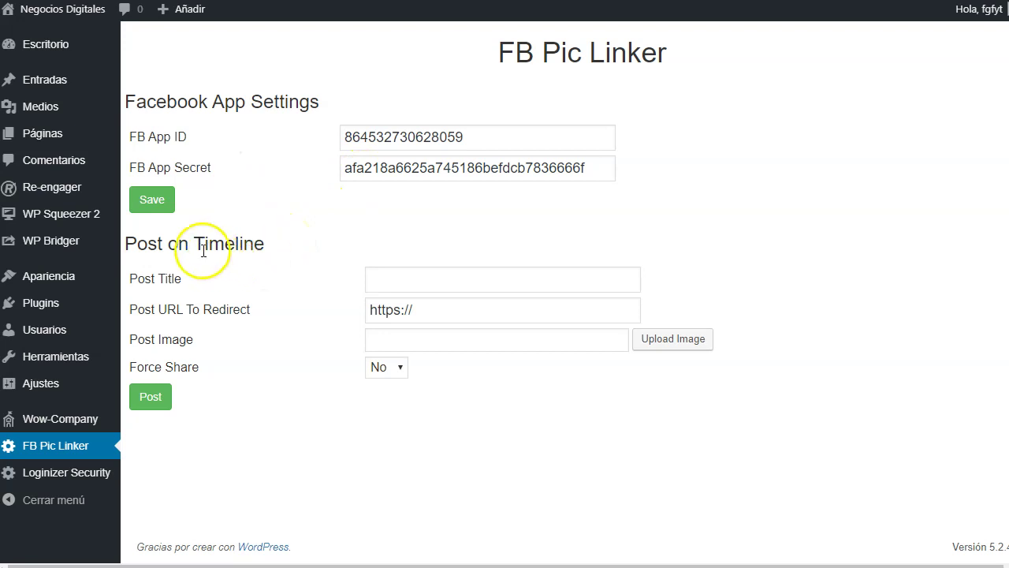
pyautogui.click(434, 281)
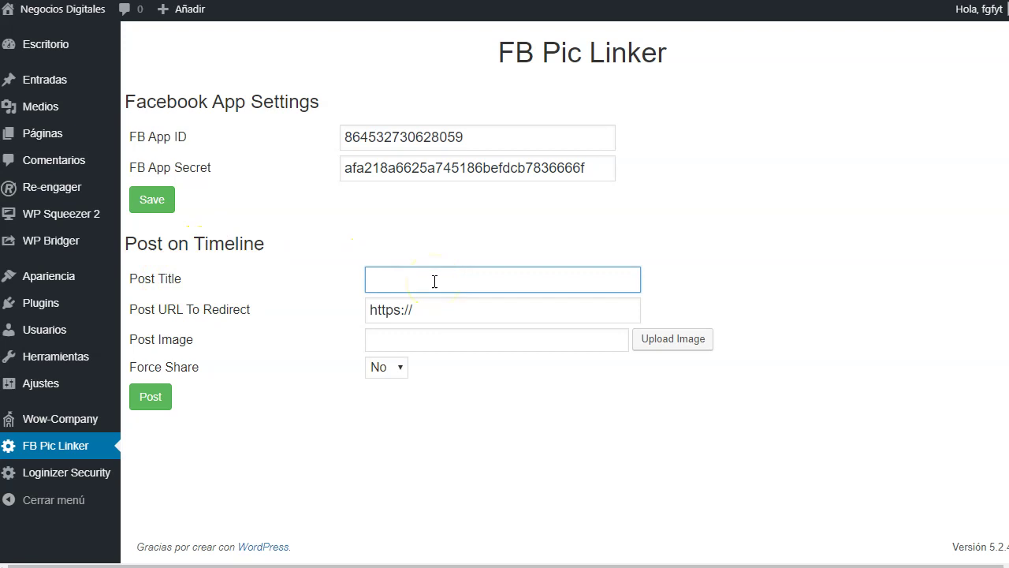
pyautogui.click(451, 309)
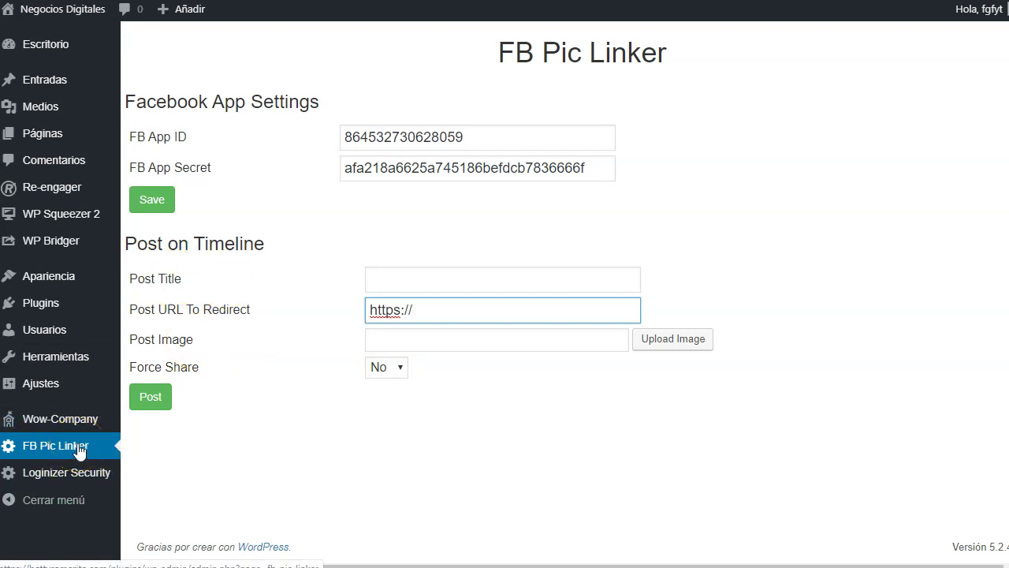
pyautogui.click(481, 282)
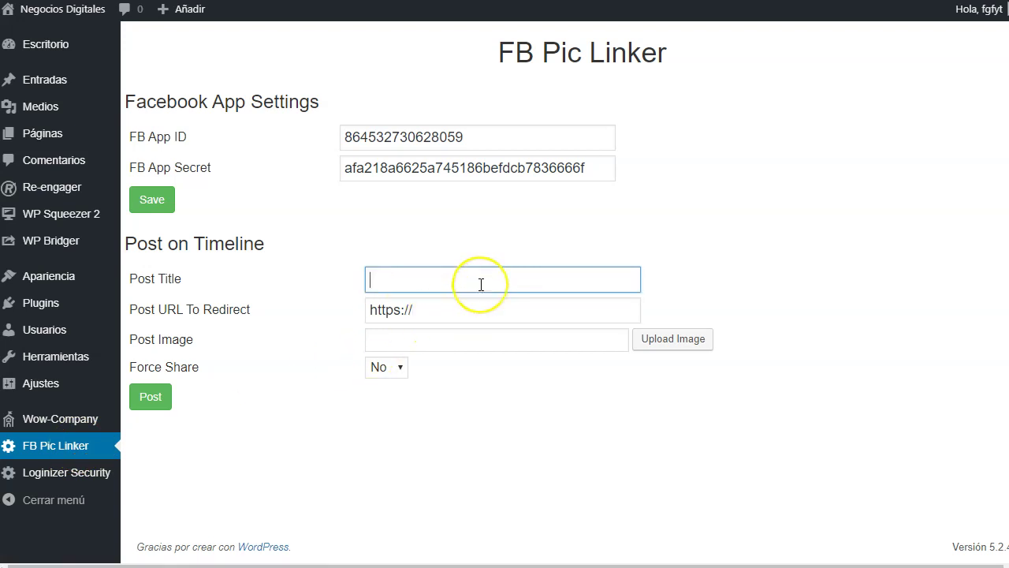
pyautogui.write('Imagenes con Encanto')
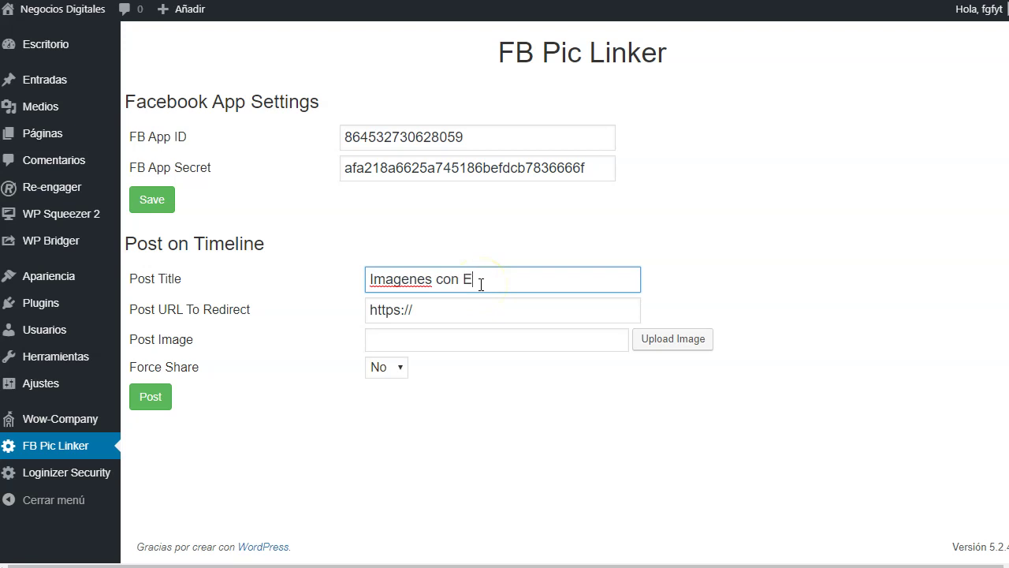
pyautogui.click(468, 308)
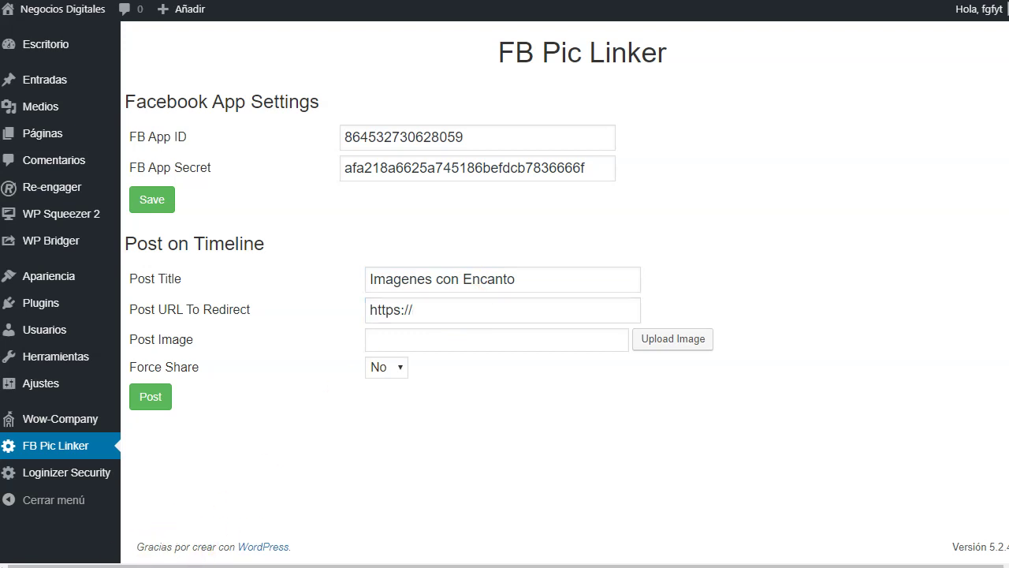
pyautogui.tripleClick(384, 307)
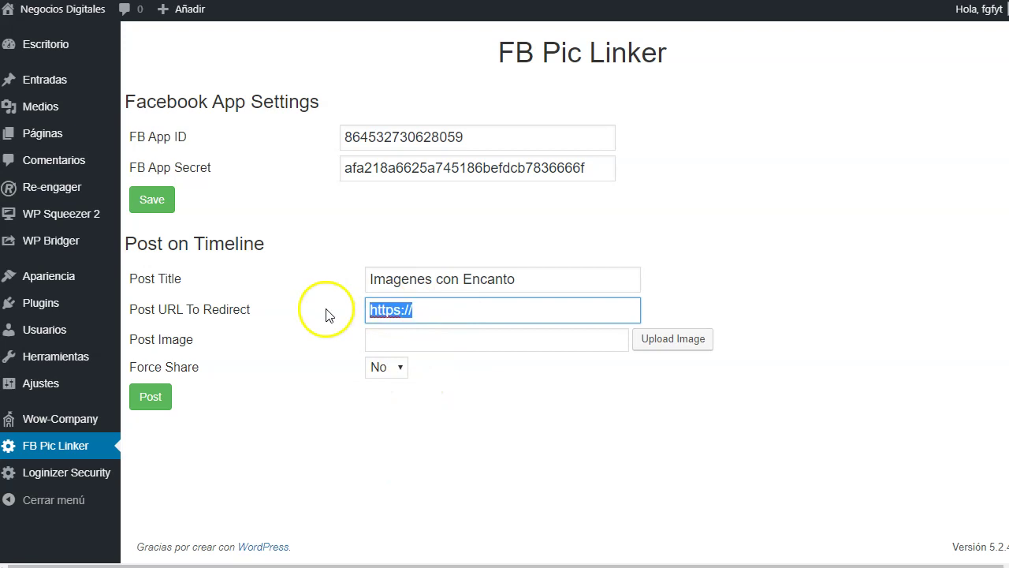
pyautogui.write('https://consumer.kyvio.com/imagenes-virales')
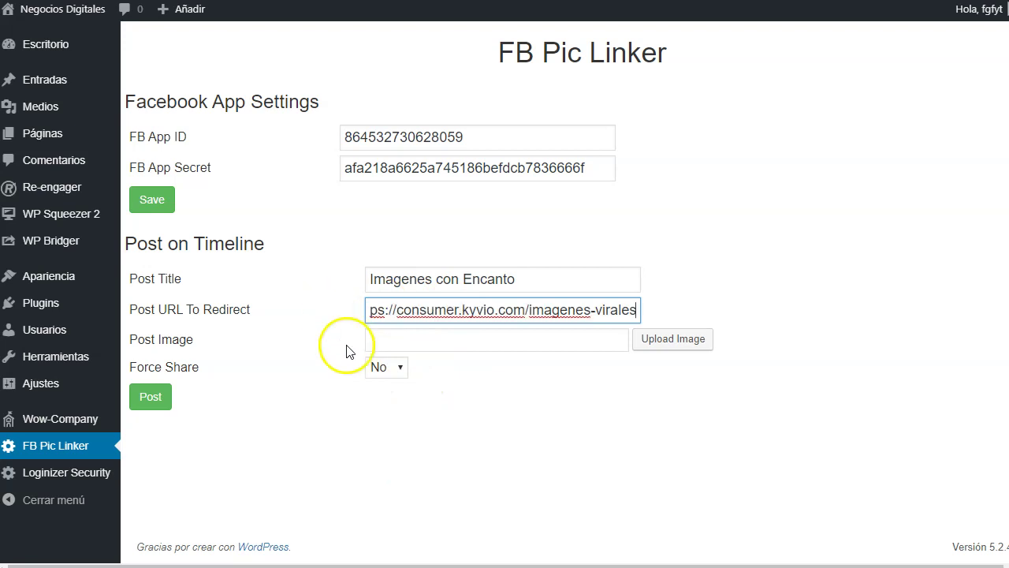
# - Choose the dog picture perro-1.jpg from the media library as the post image
pyautogui.click(530, 339)
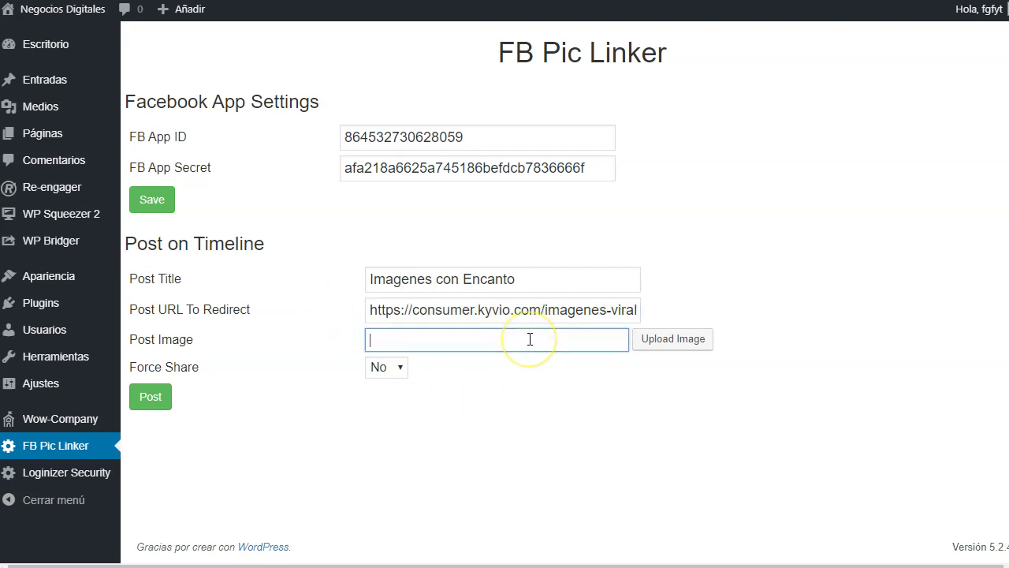
pyautogui.click(674, 339)
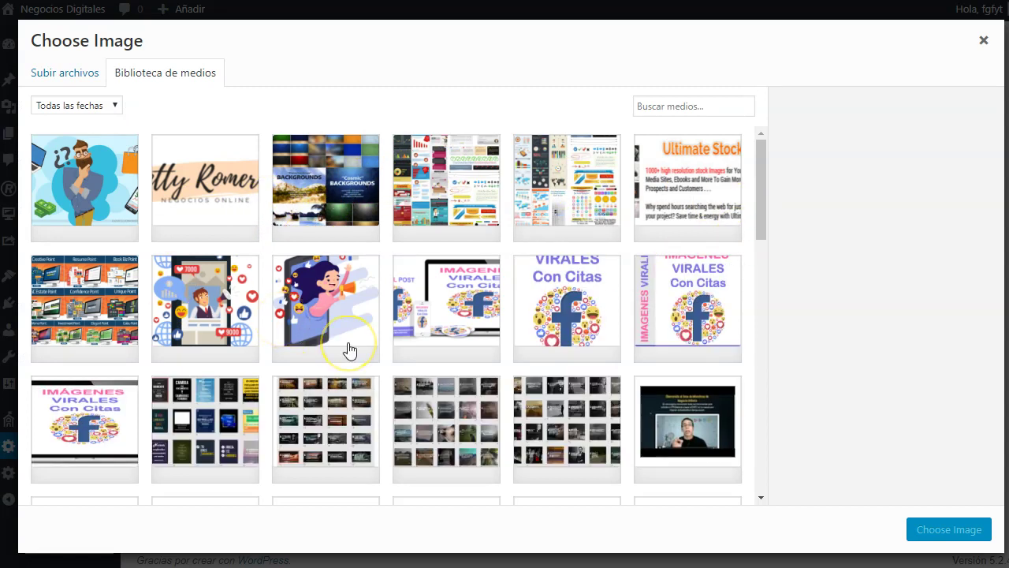
pyautogui.scroll(-1, 350, 349)
pyautogui.scroll(-4, 349, 349)
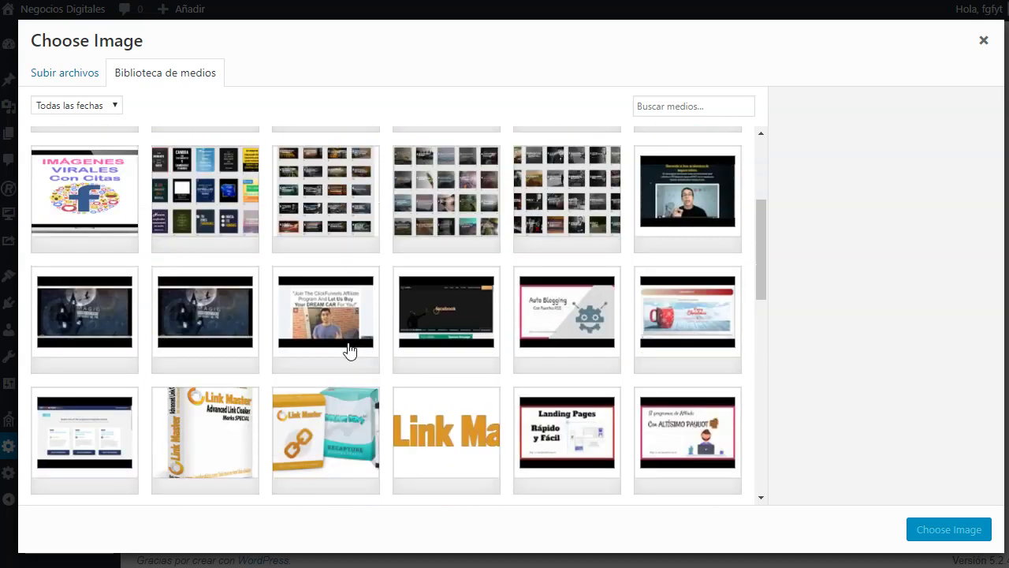
pyautogui.scroll(-2, 349, 349)
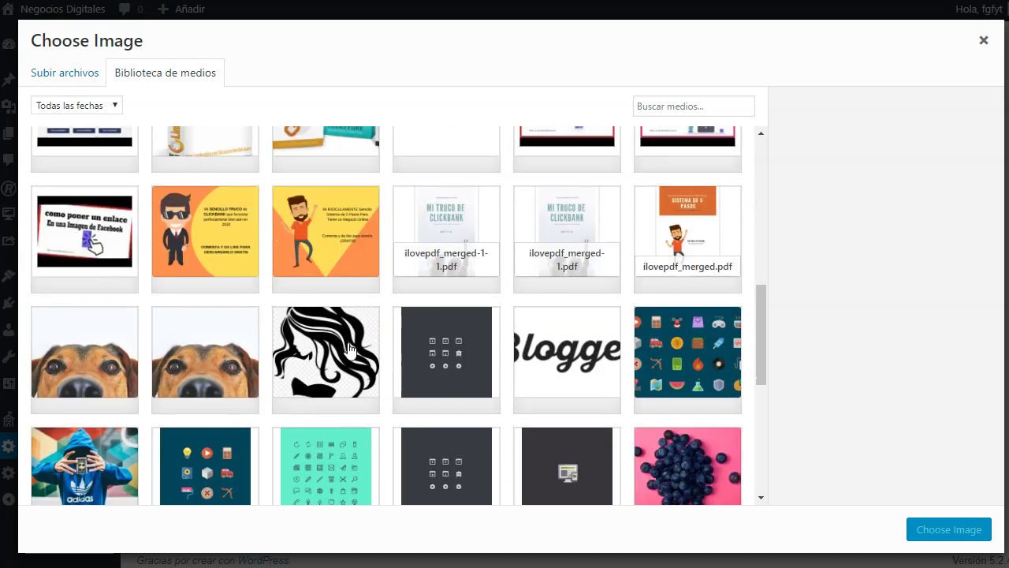
pyautogui.scroll(-1, 350, 349)
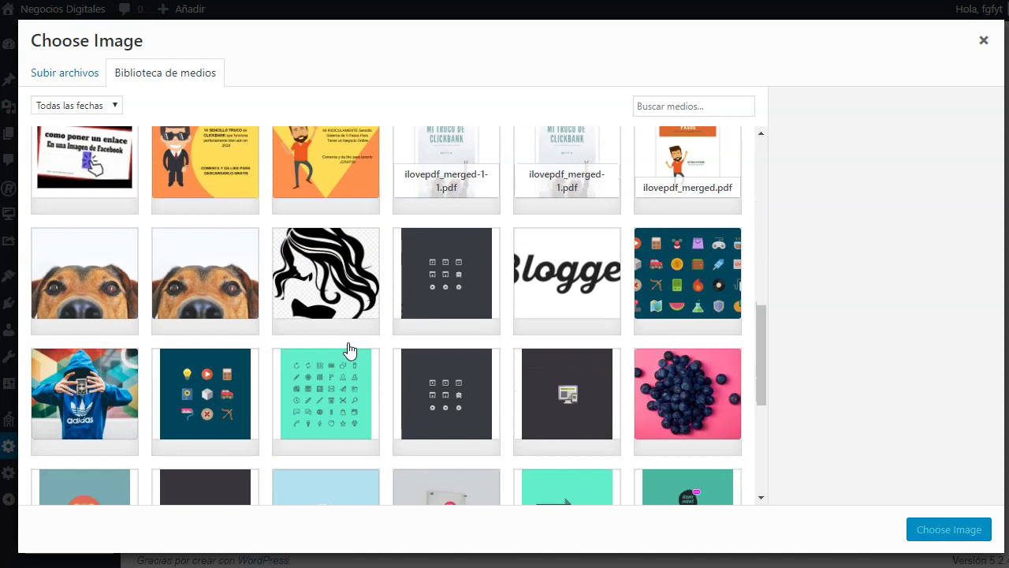
pyautogui.click(94, 284)
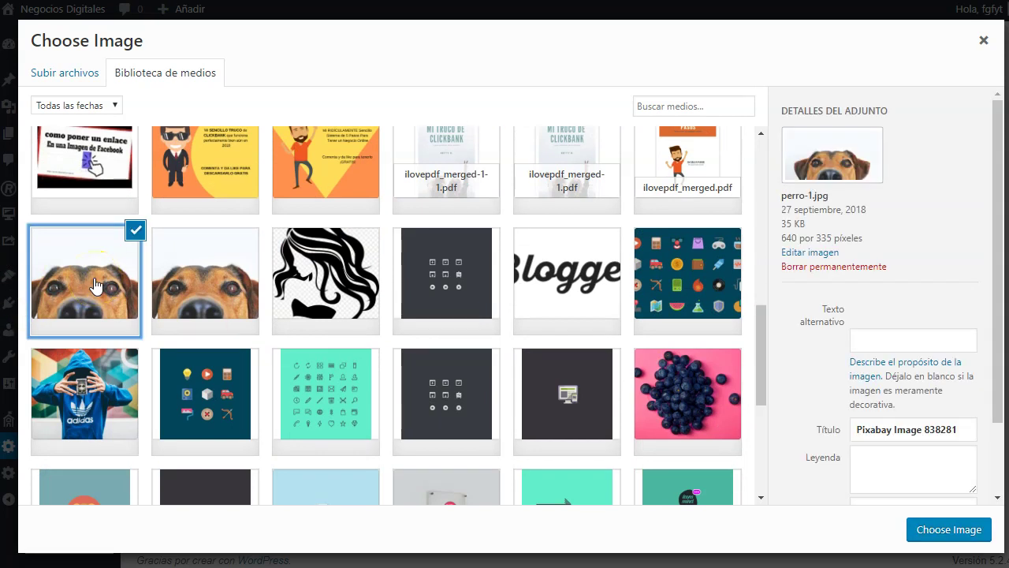
pyautogui.click(954, 527)
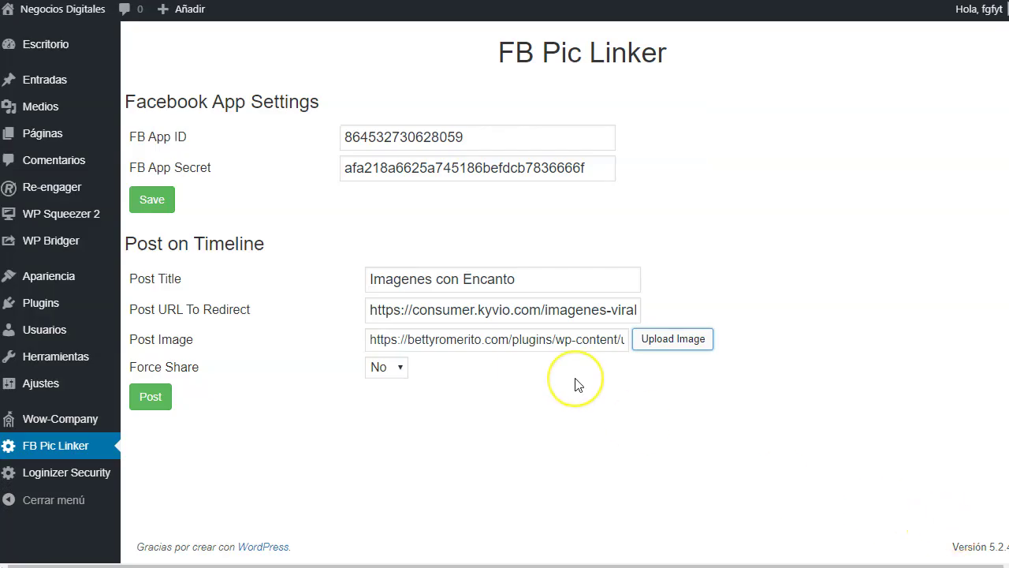
# - Set Force Share to Yes for the timeline post
pyautogui.click(316, 374)
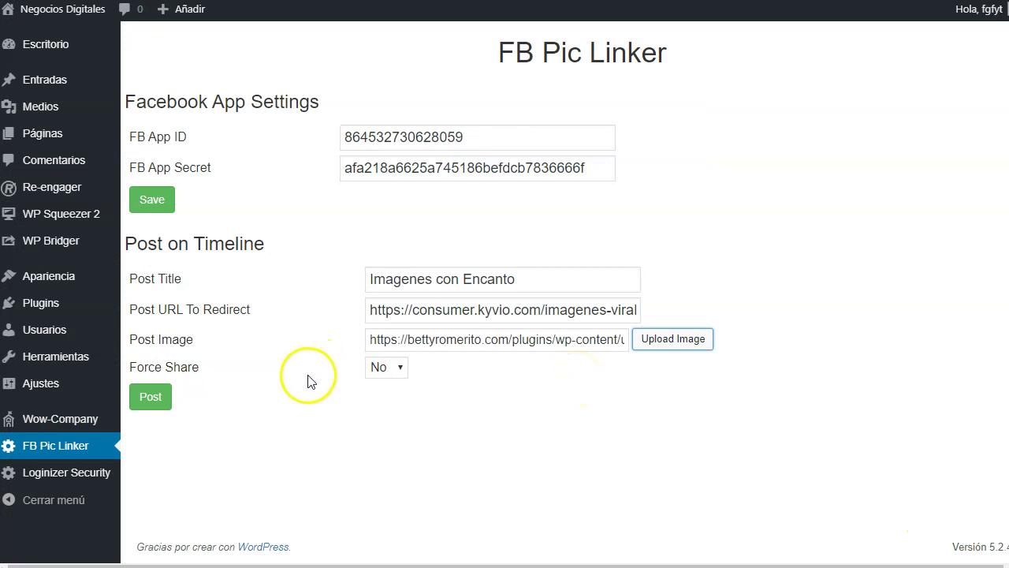
pyautogui.click(524, 293)
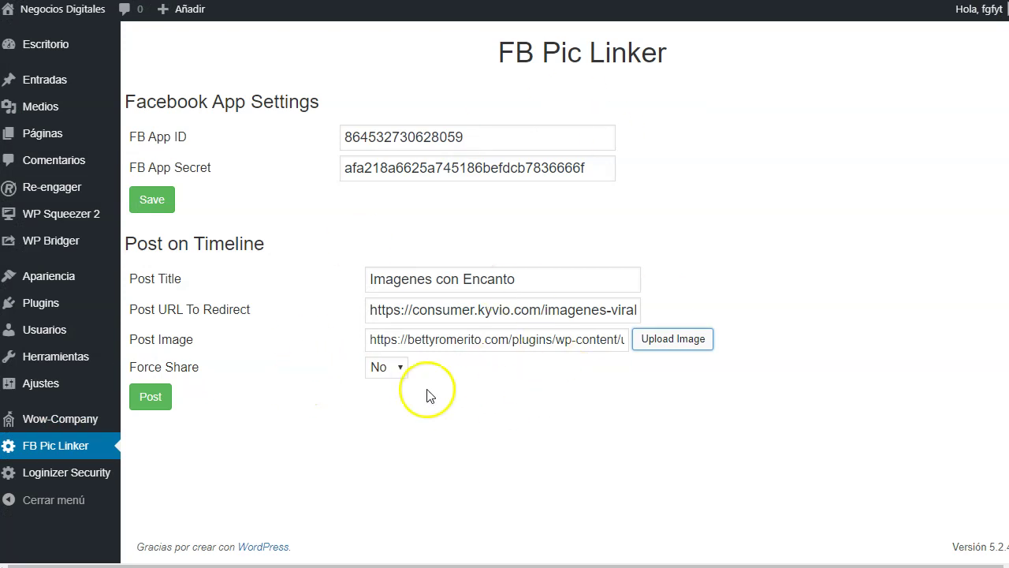
pyautogui.click(144, 371)
pyautogui.click(398, 367)
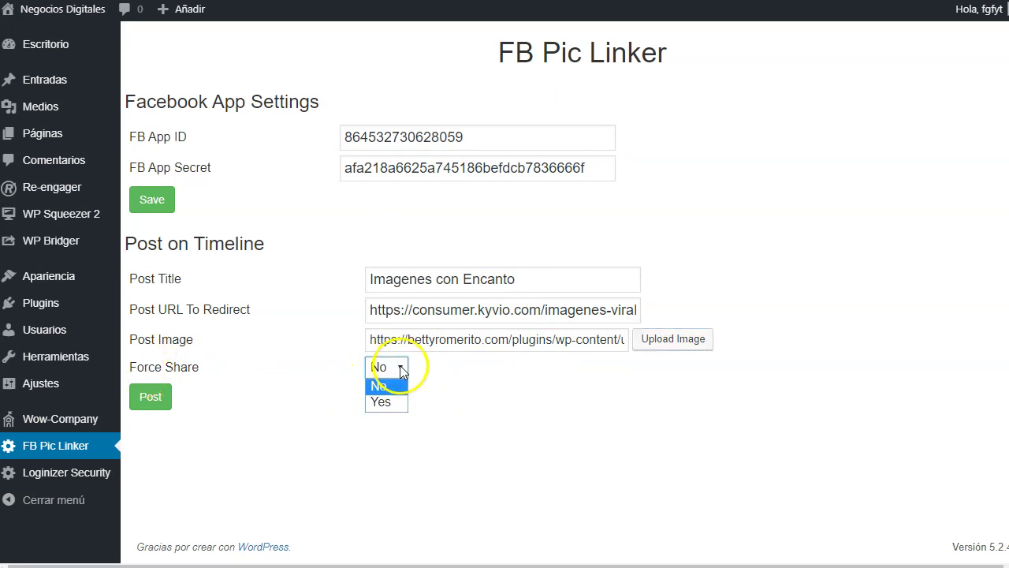
pyautogui.click(398, 404)
pyautogui.scroll(-1, 355, 394)
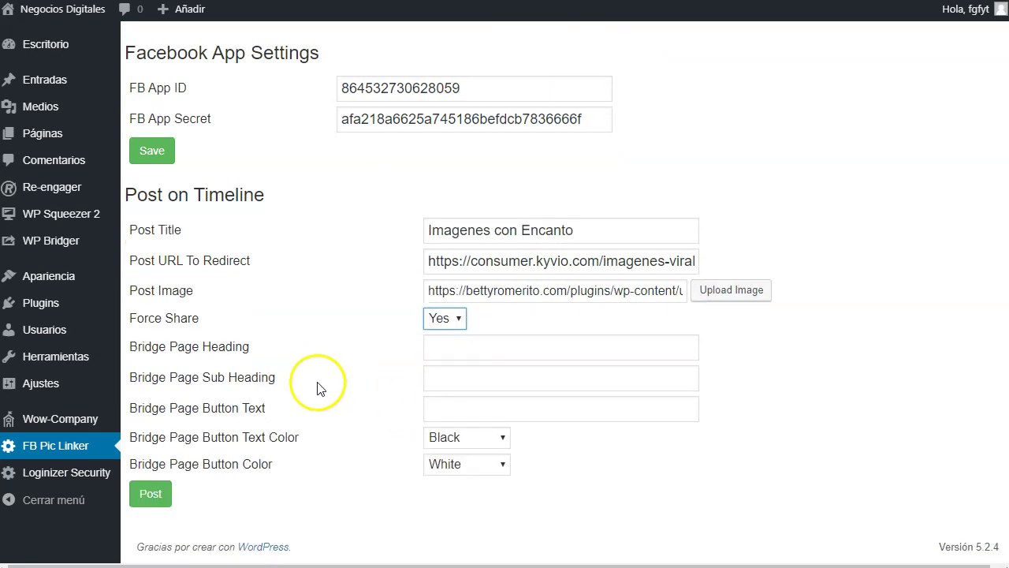
pyautogui.moveTo(132, 362); pyautogui.dragTo(275, 354)
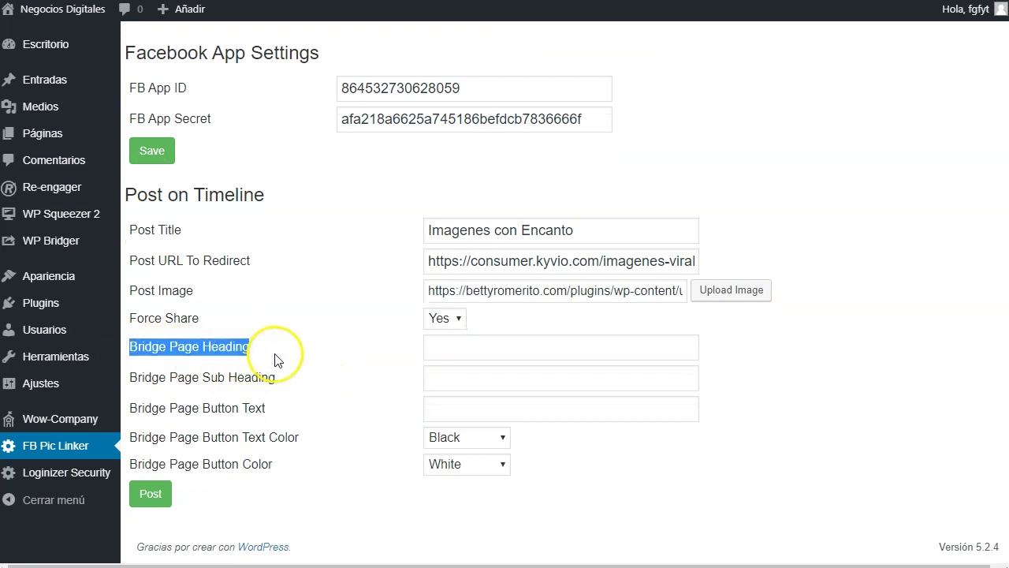
pyautogui.moveTo(129, 378); pyautogui.dragTo(285, 379)
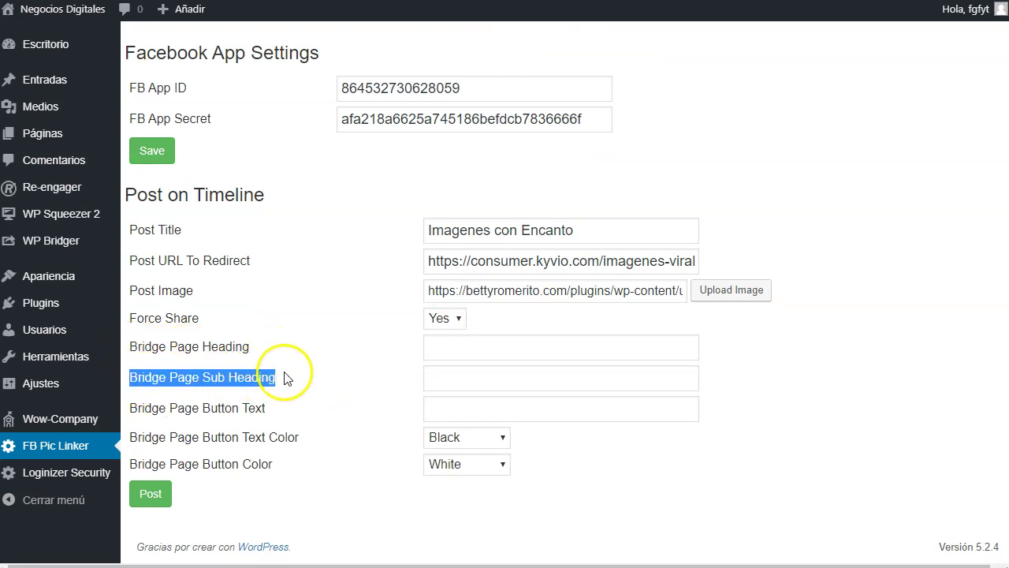
pyautogui.click(184, 409)
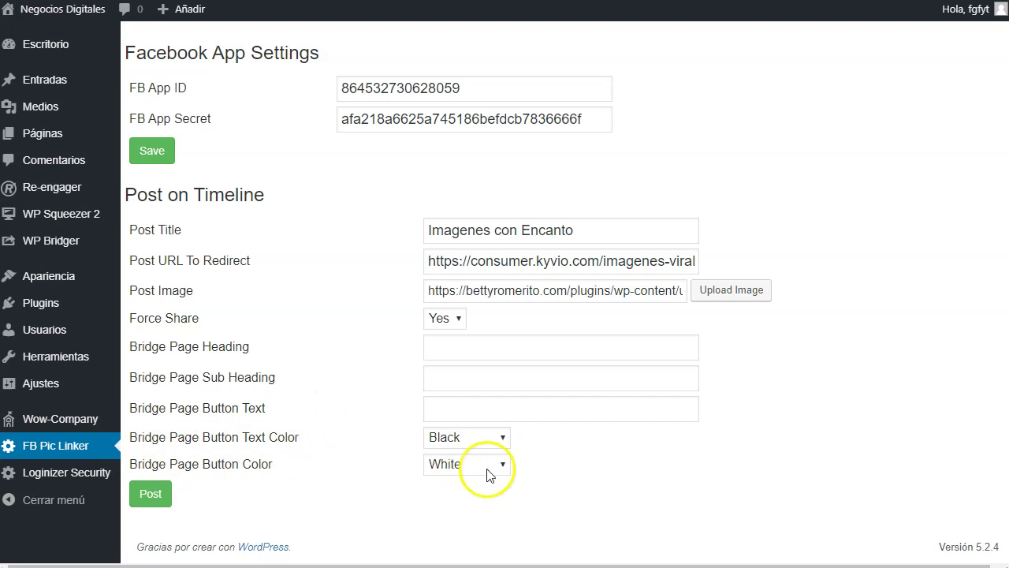
# - Set the bridge page button text color to White and the button color to Dark Blue
pyautogui.click(503, 438)
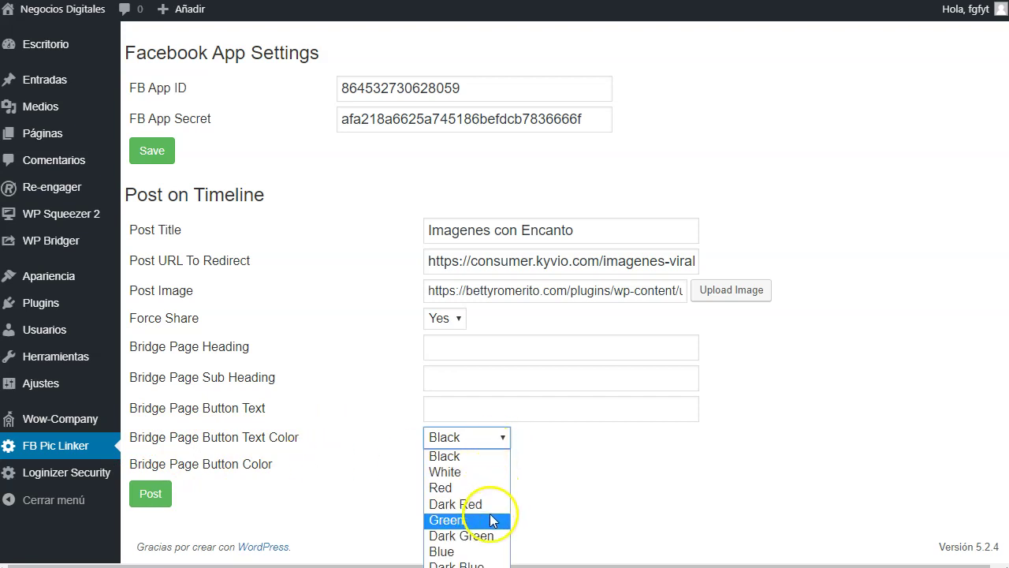
pyautogui.click(480, 551)
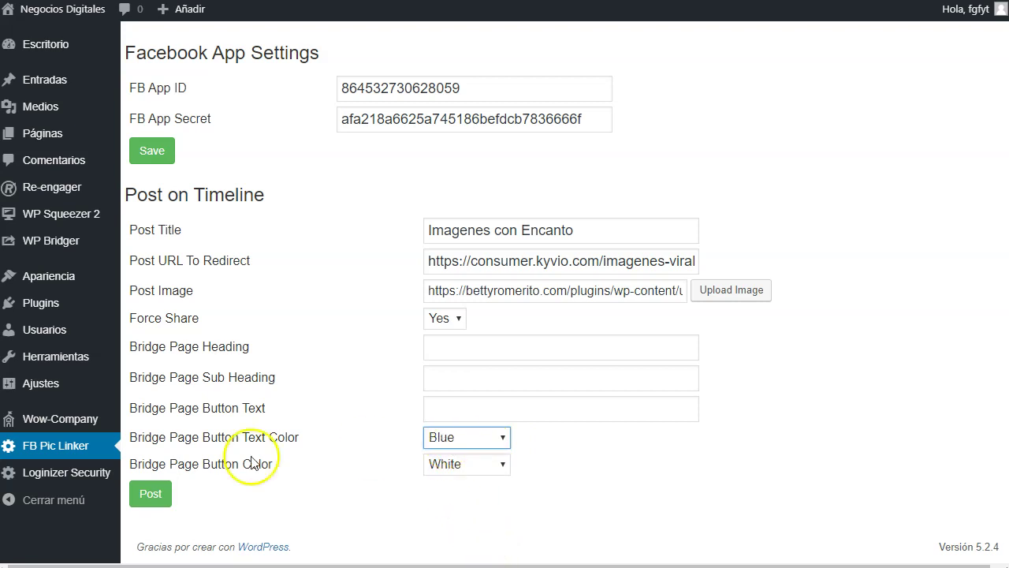
pyautogui.click(501, 440)
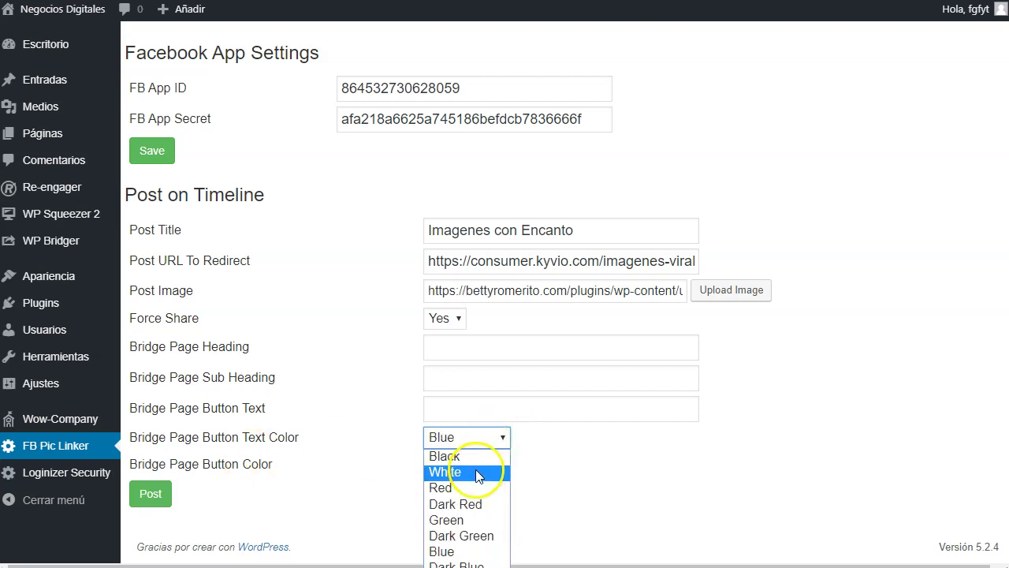
pyautogui.click(475, 472)
pyautogui.click(479, 465)
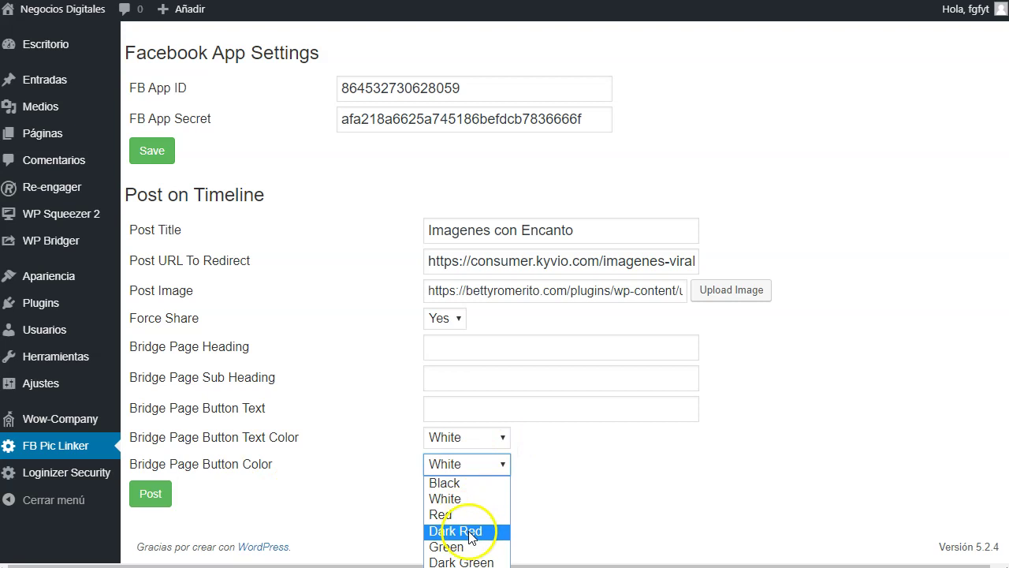
pyautogui.click(457, 566)
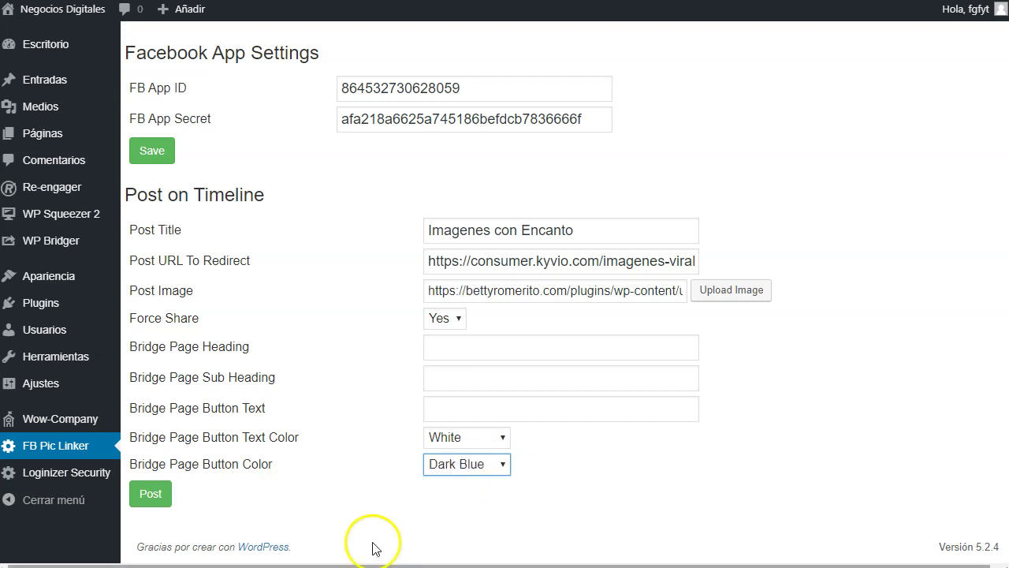
# - Enter "Las más bellas imagenes para tus redes sociales" as the bridge page heading
pyautogui.click(545, 349)
pyautogui.write('Las más v')
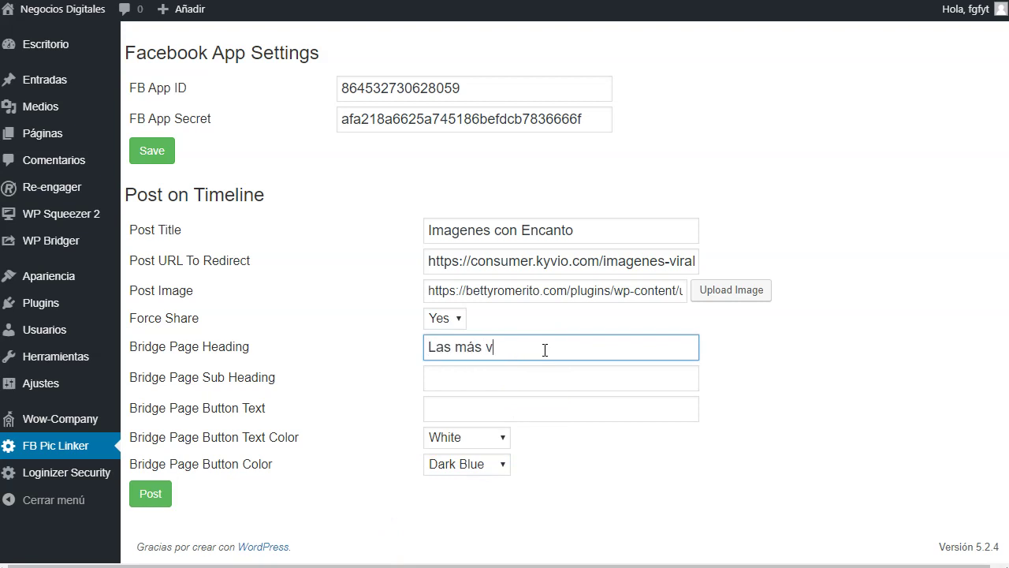
pyautogui.press('BackSpace')
pyautogui.write('bellas imagenes para tus pe')
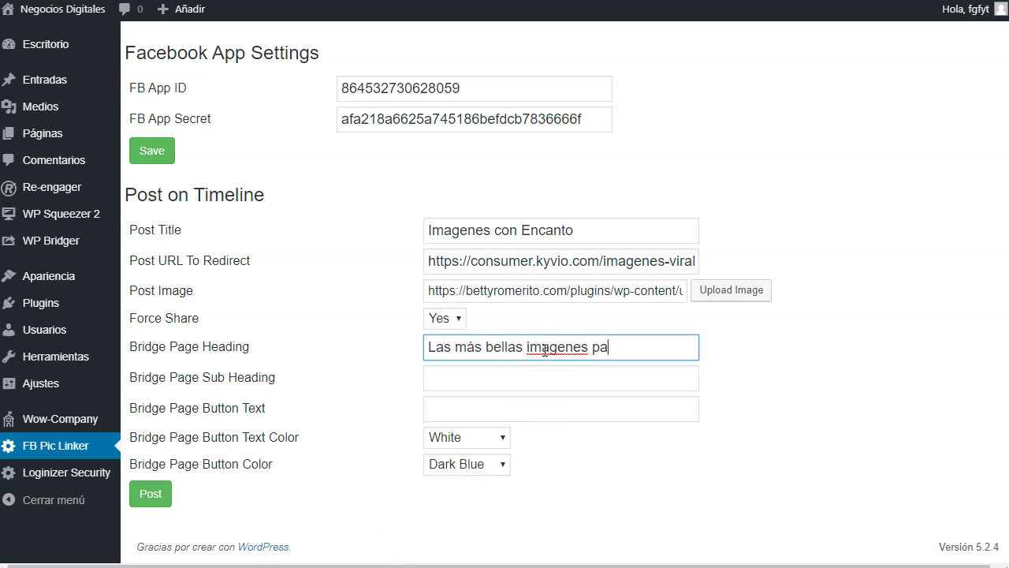
pyautogui.press('BackSpace')
pyautogui.press('BackSpace')
pyautogui.write('redes sociales')
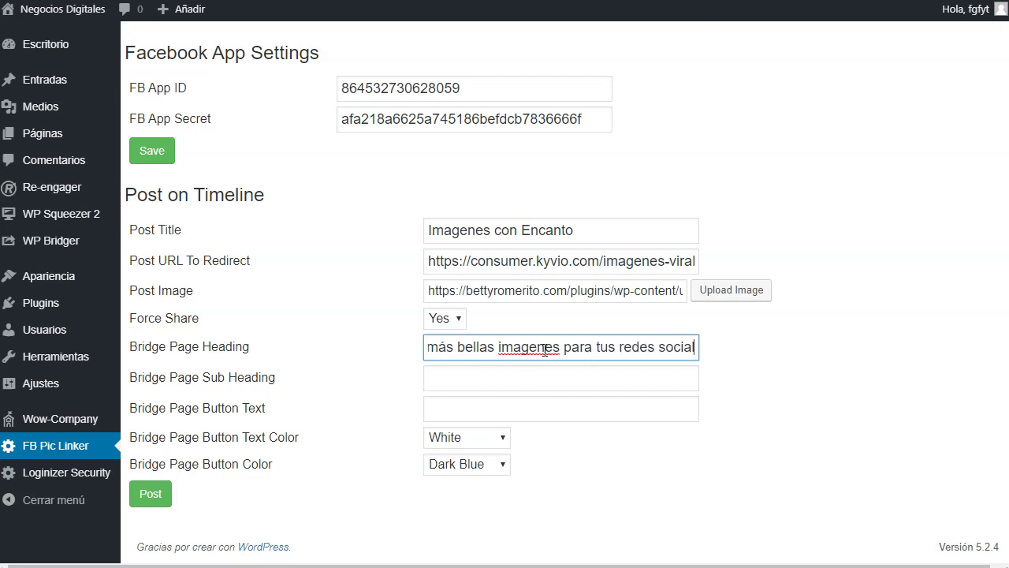
# - Set the bridge page sub heading to "comparte y genera engagement" and the button text to "Estas a un paso de conseguir tus imagenes."
pyautogui.click(503, 381)
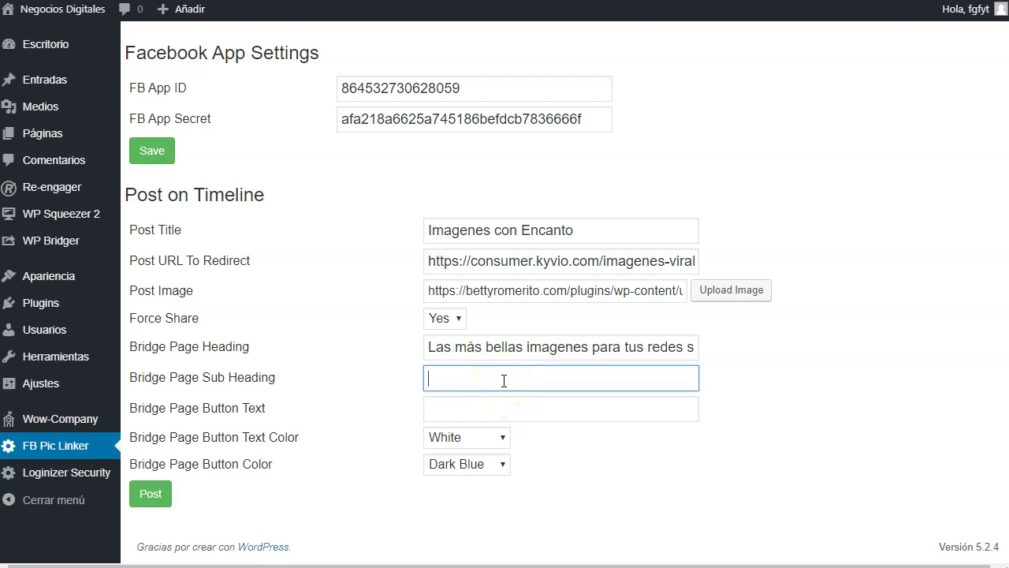
pyautogui.write('comparte y genera engagement')
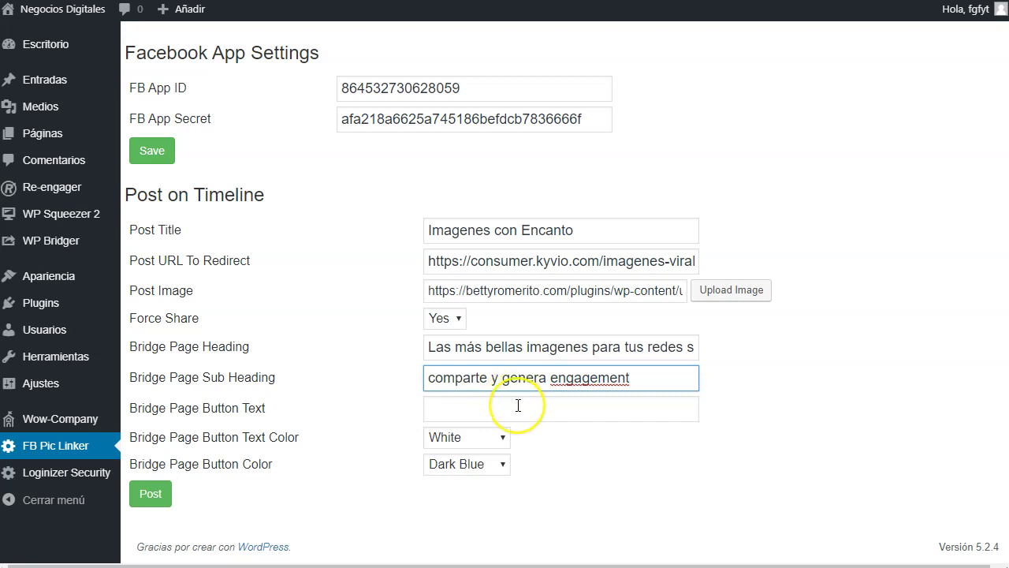
pyautogui.click(518, 405)
pyautogui.write('Estas')
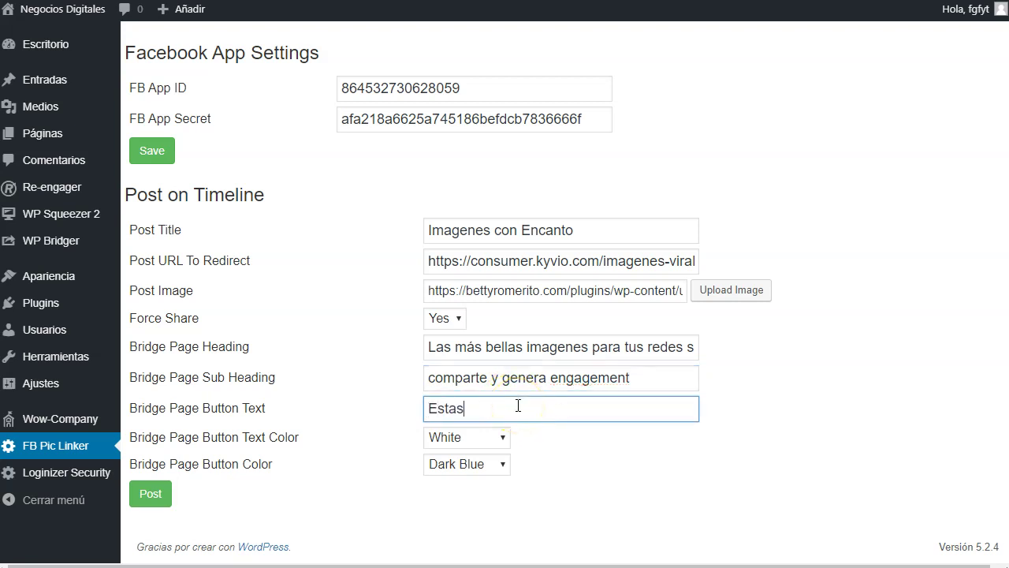
pyautogui.write(' a un paso de conseguir tus imag')
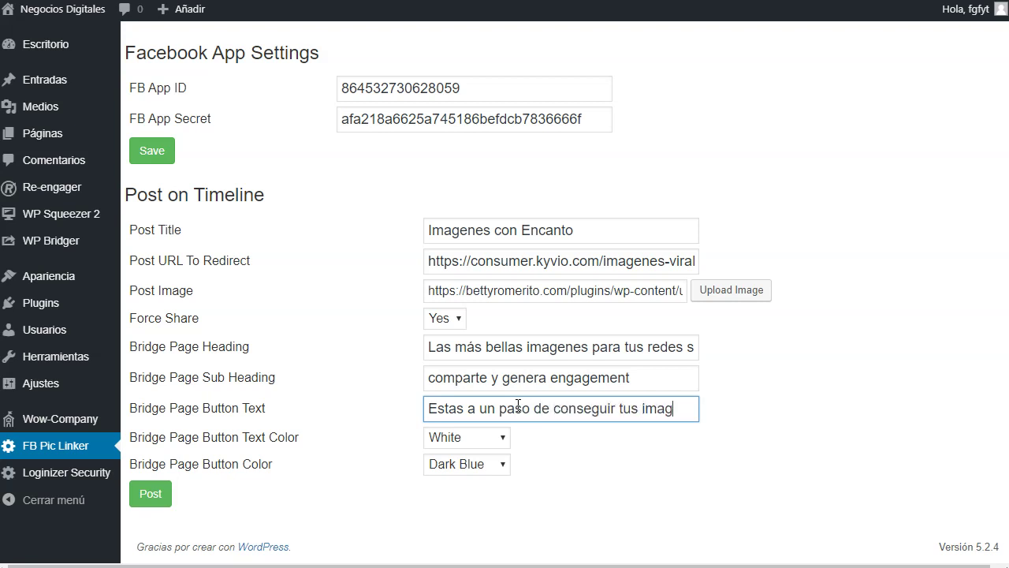
pyautogui.write('enes.')
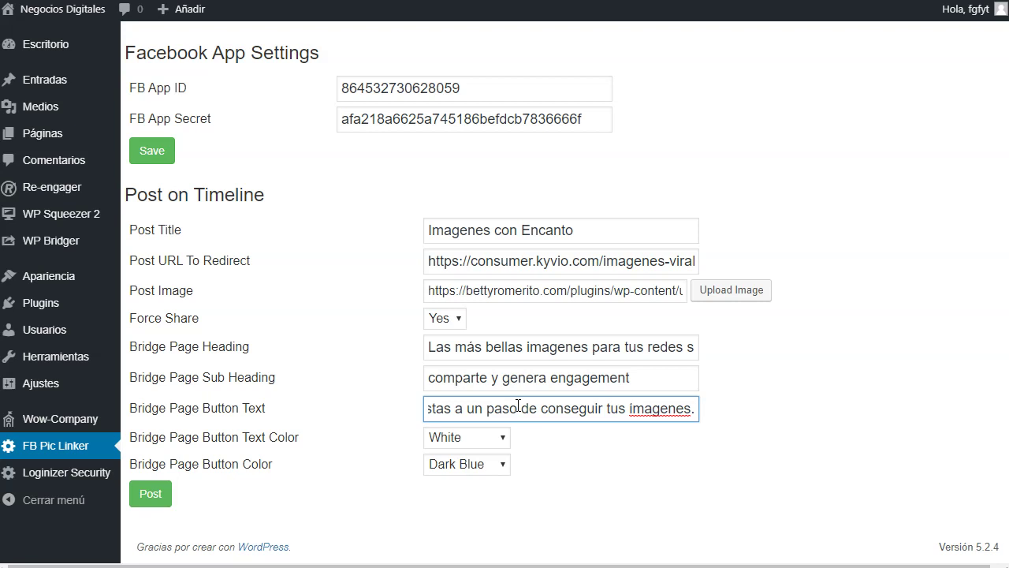
# - Remove the final period from the bridge page button text and submit the timeline post for sharing on Facebook
pyautogui.press('BackSpace')
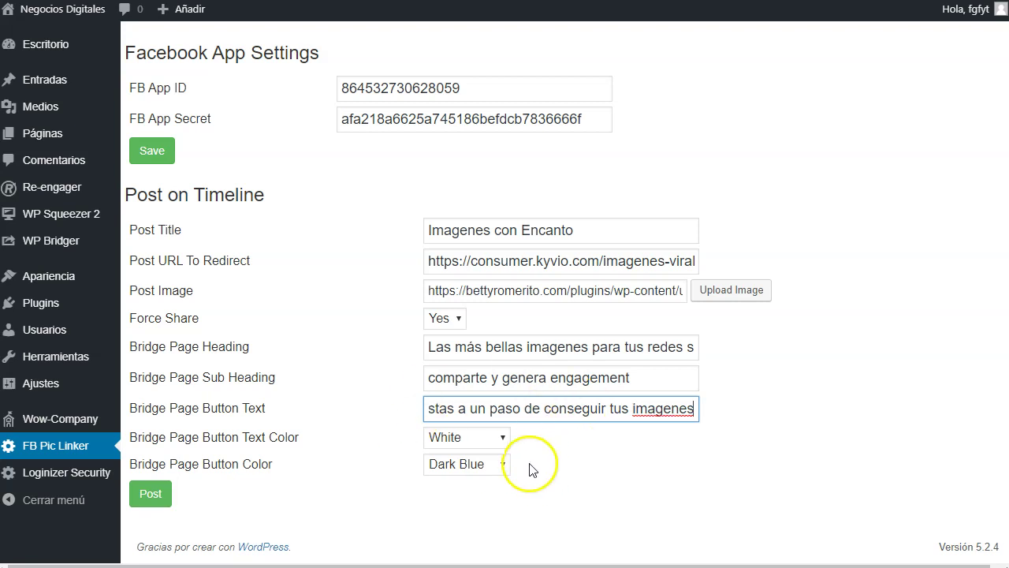
pyautogui.click(156, 501)
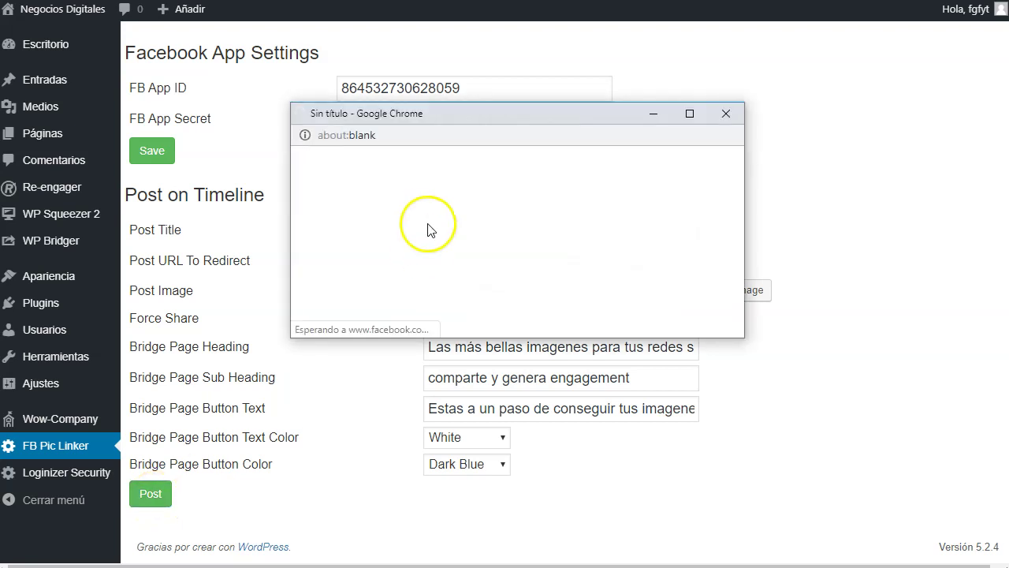
pyautogui.click(481, 233)
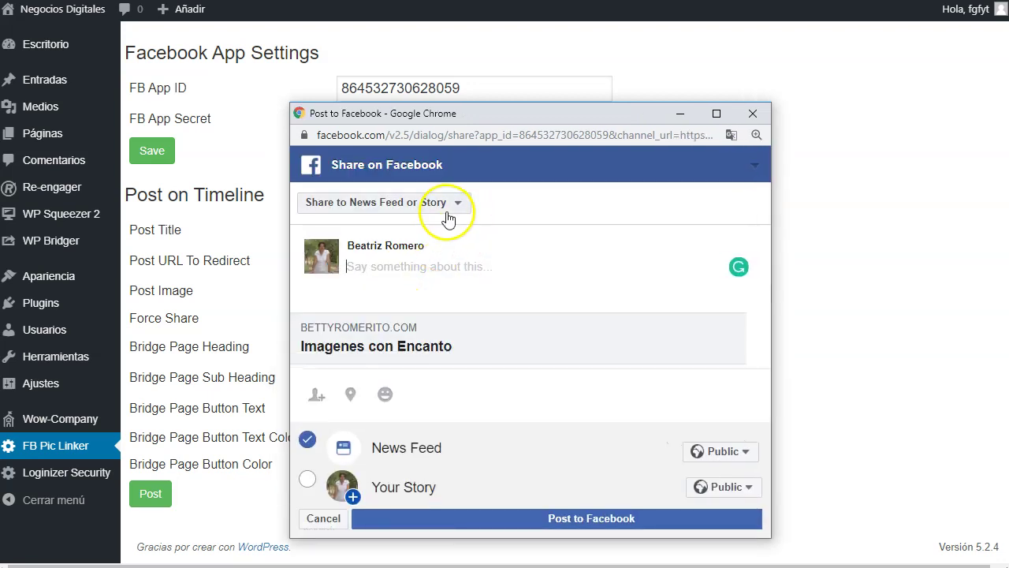
# - Set the share destination to a group and select the Marketing de Afiliados group
pyautogui.click(465, 211)
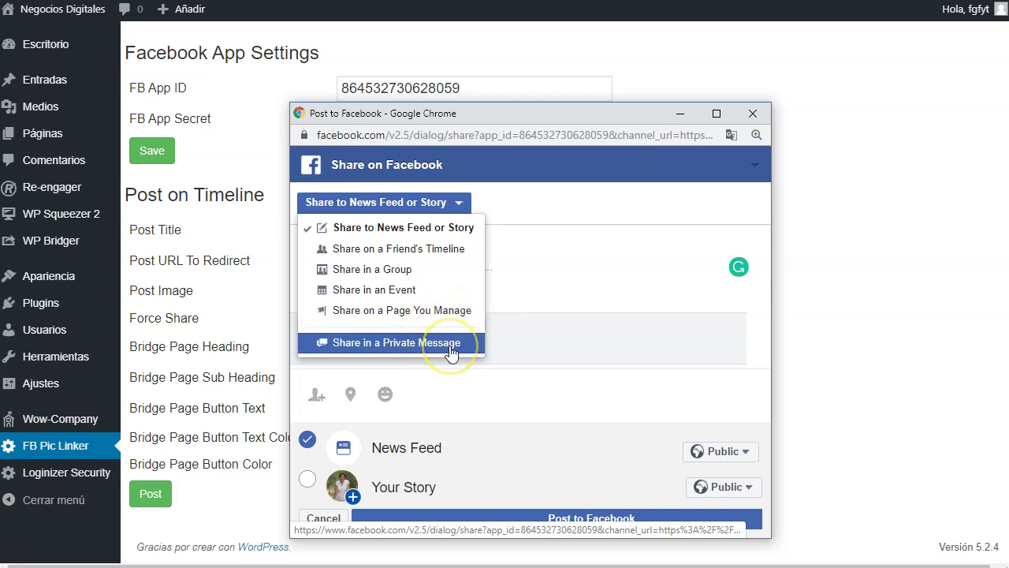
pyautogui.click(403, 277)
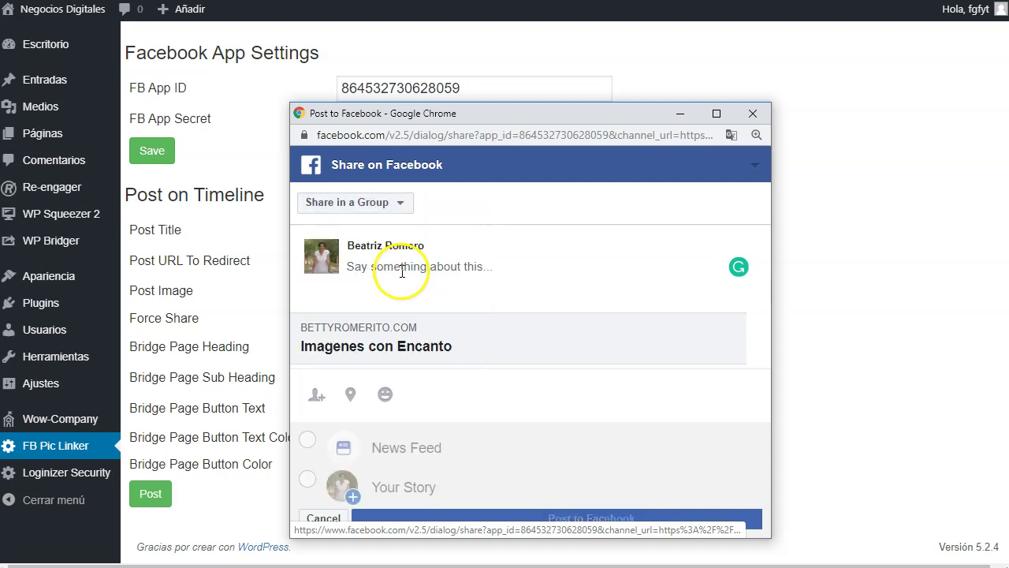
pyautogui.click(451, 295)
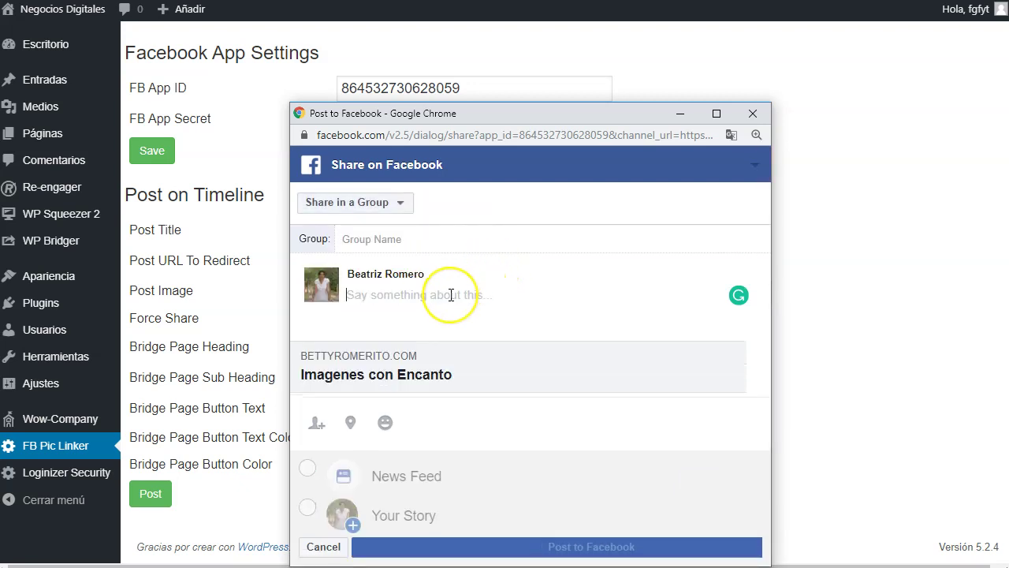
pyautogui.write('mark')
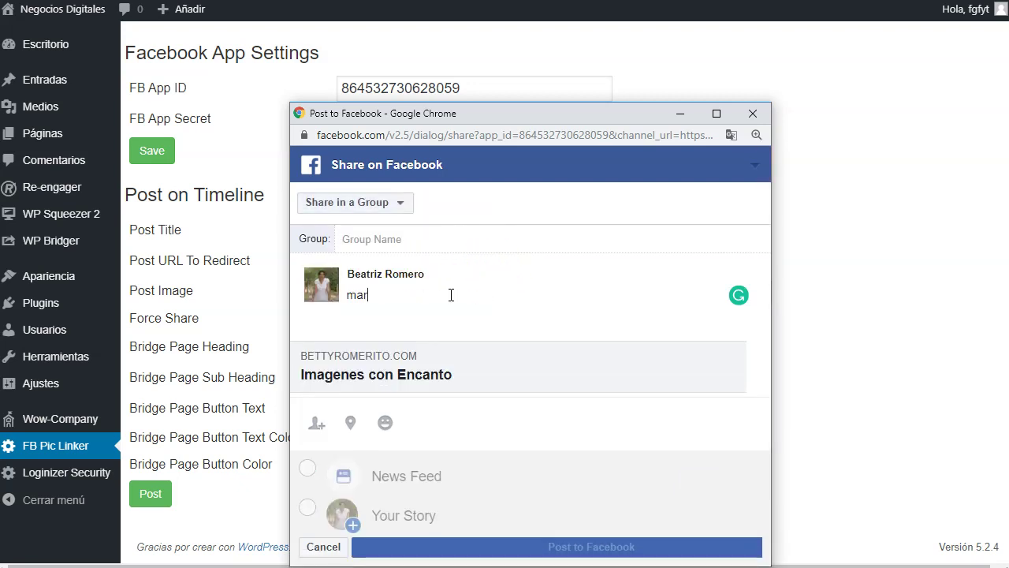
pyautogui.click(417, 242)
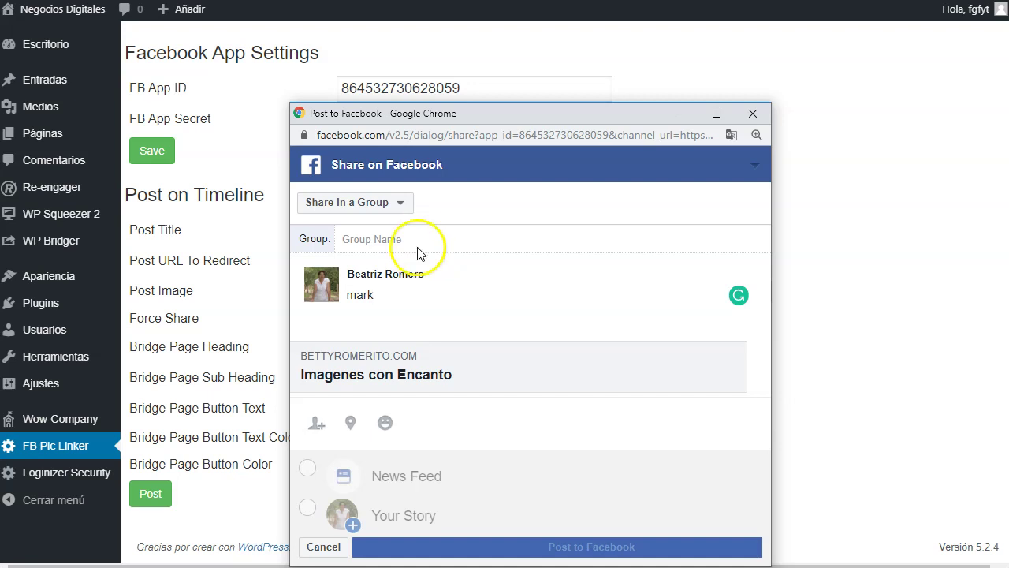
pyautogui.write('mark')
pyautogui.click(458, 272)
# - Replace the post message with "Imagenes virales para compartir en tus redes... promuevelas y genera ingresos!", publish it and dismiss the alert
pyautogui.click(376, 296)
pyautogui.moveTo(377, 296); pyautogui.dragTo(341, 295)
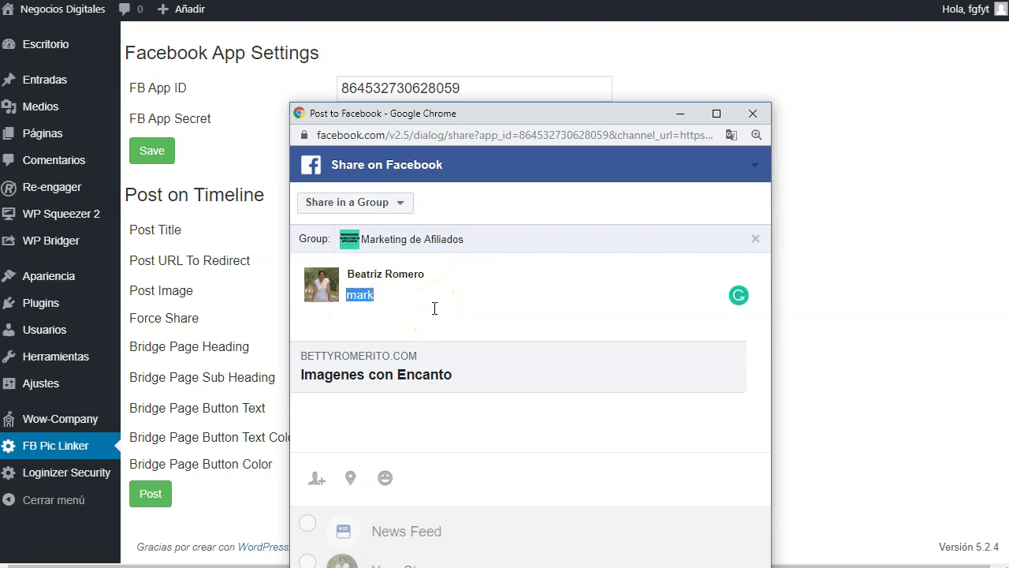
pyautogui.write('Imagenes virales para ')
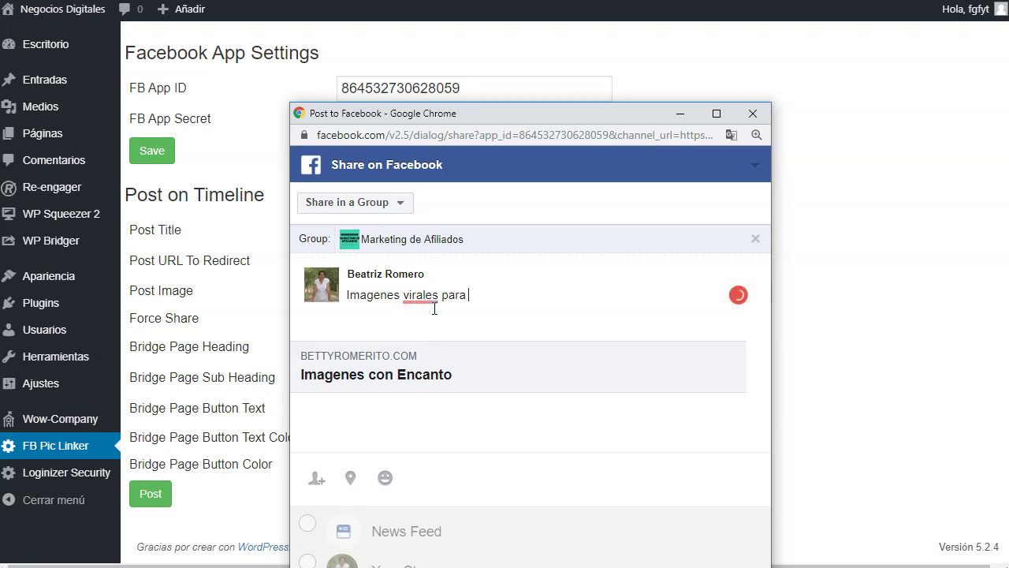
pyautogui.write('compartir en tus redes...')
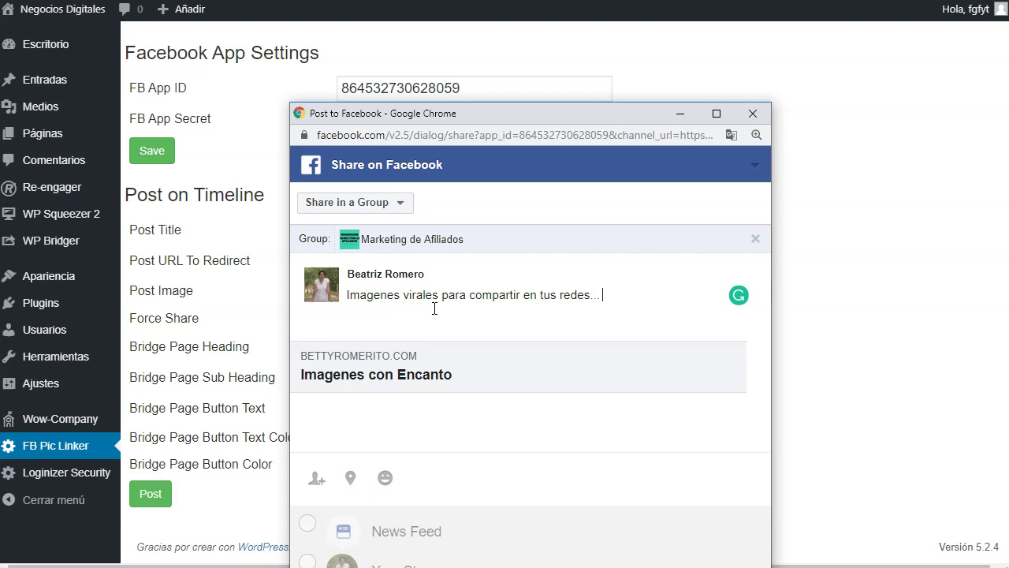
pyautogui.write(' promuevelas y genera ')
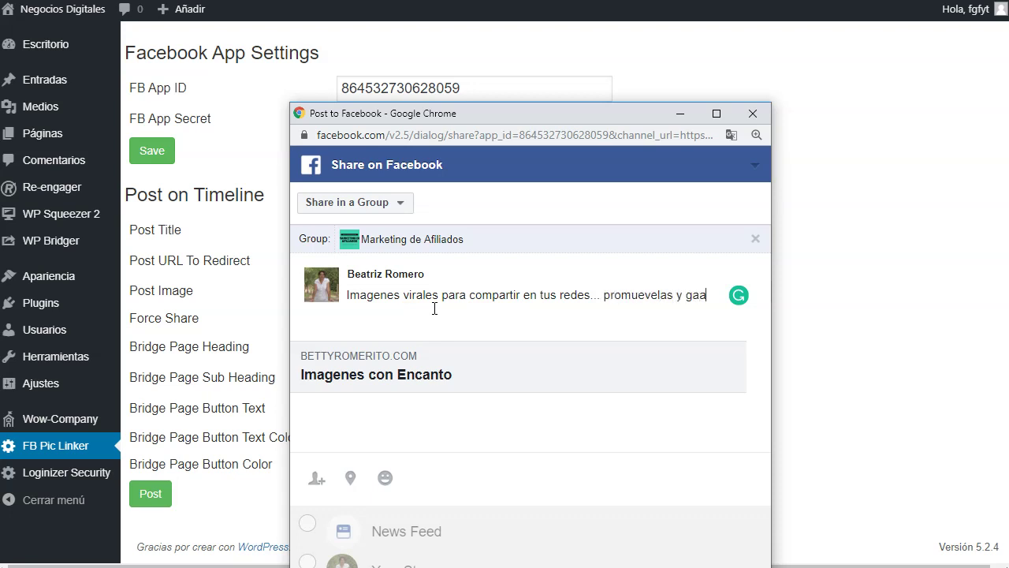
pyautogui.write('ingre')
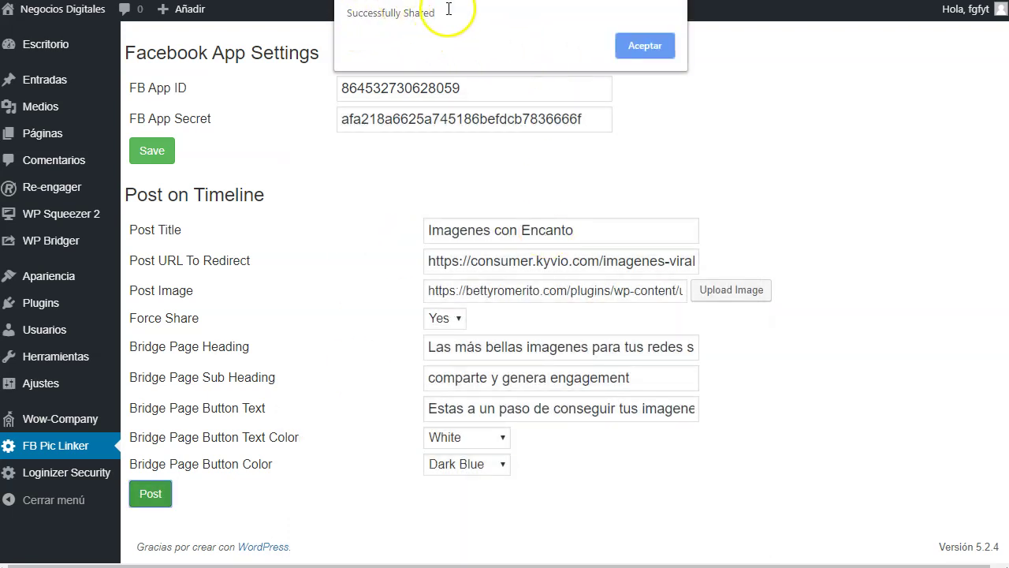
pyautogui.click(635, 47)
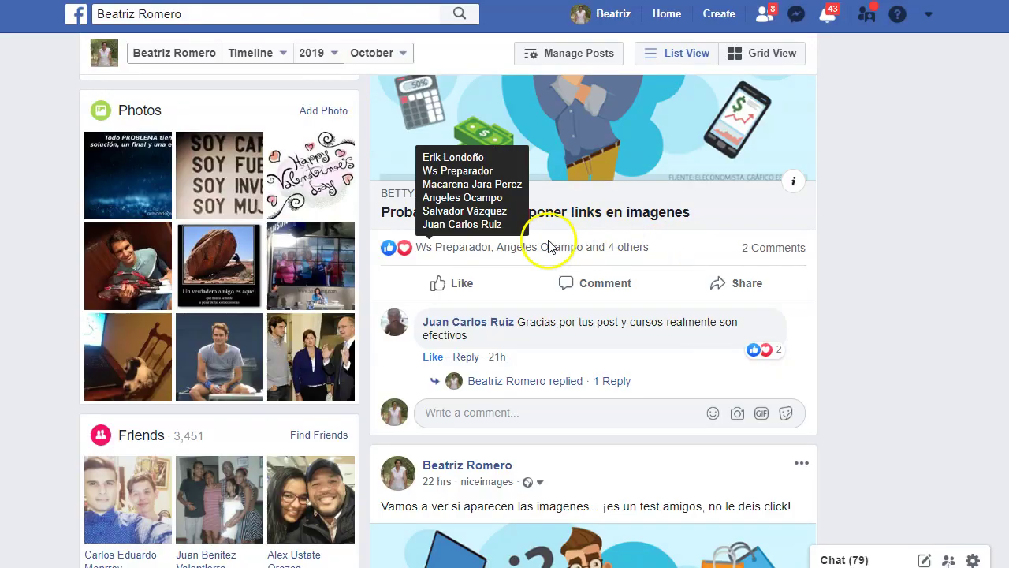
# - Switch to Facebook, search for "marketing de afiliados" and open the Marketing de Afiliados group
pyautogui.scroll(4, 484, 237)
pyautogui.scroll(-2, 550, 286)
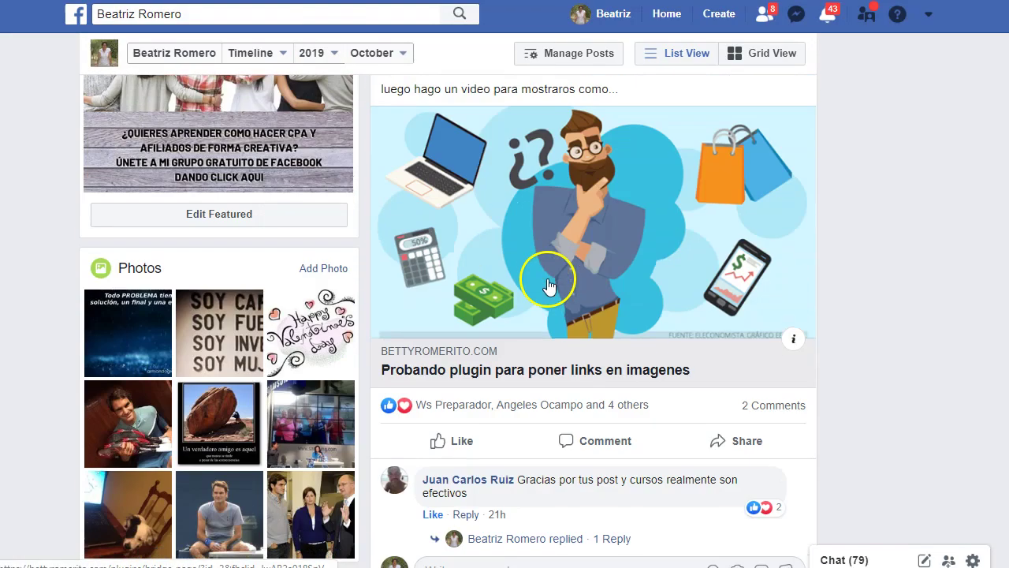
pyautogui.scroll(-6, 559, 280)
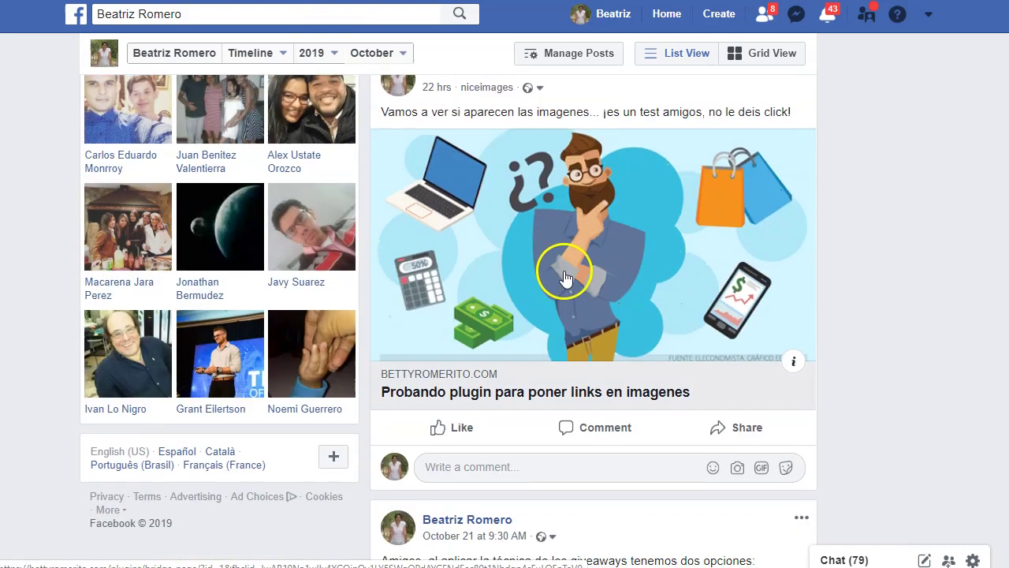
pyautogui.scroll(12, 563, 272)
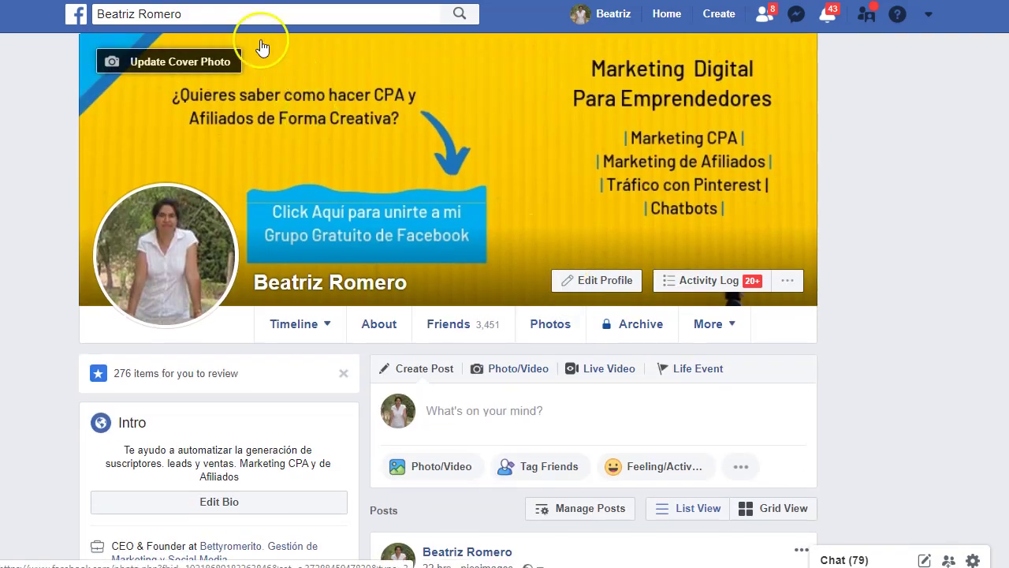
pyautogui.click(225, 14)
pyautogui.write('marketing')
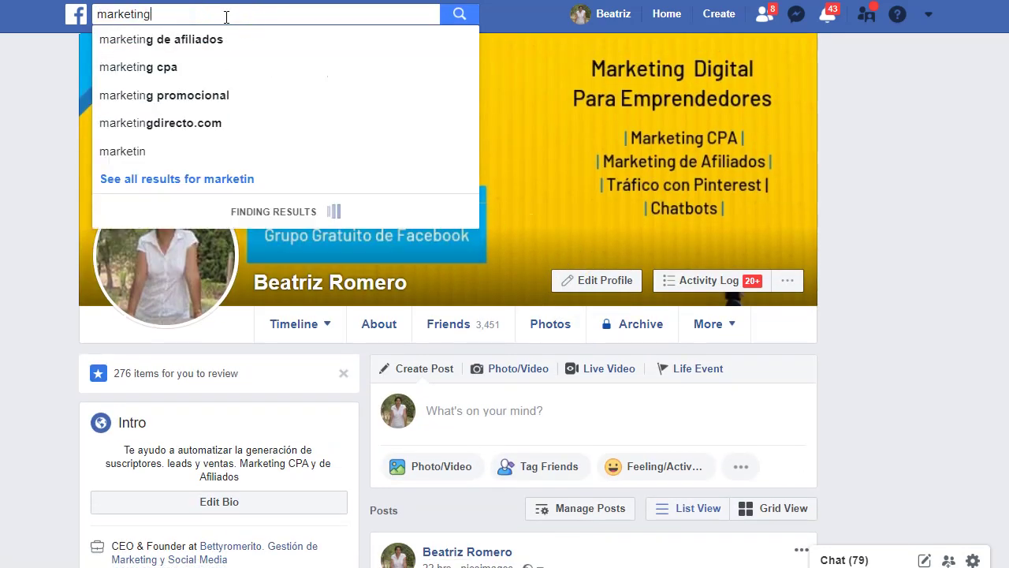
pyautogui.write(' de')
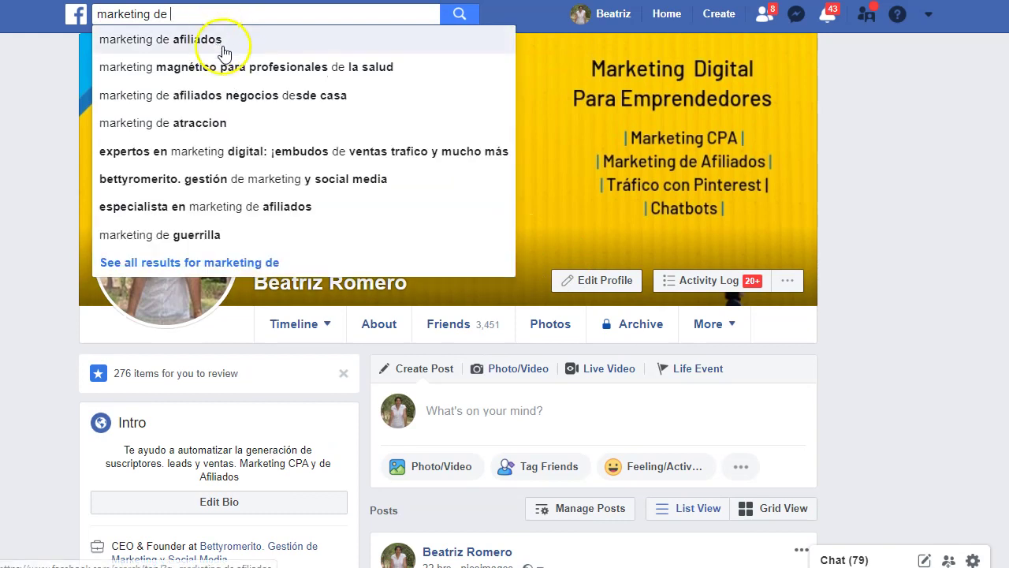
pyautogui.click(224, 49)
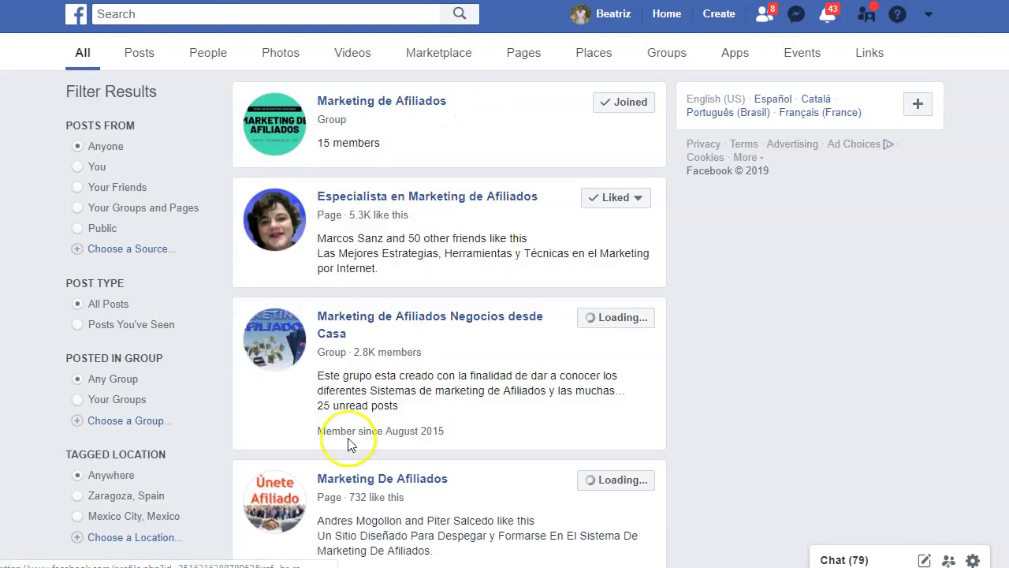
pyautogui.click(349, 438)
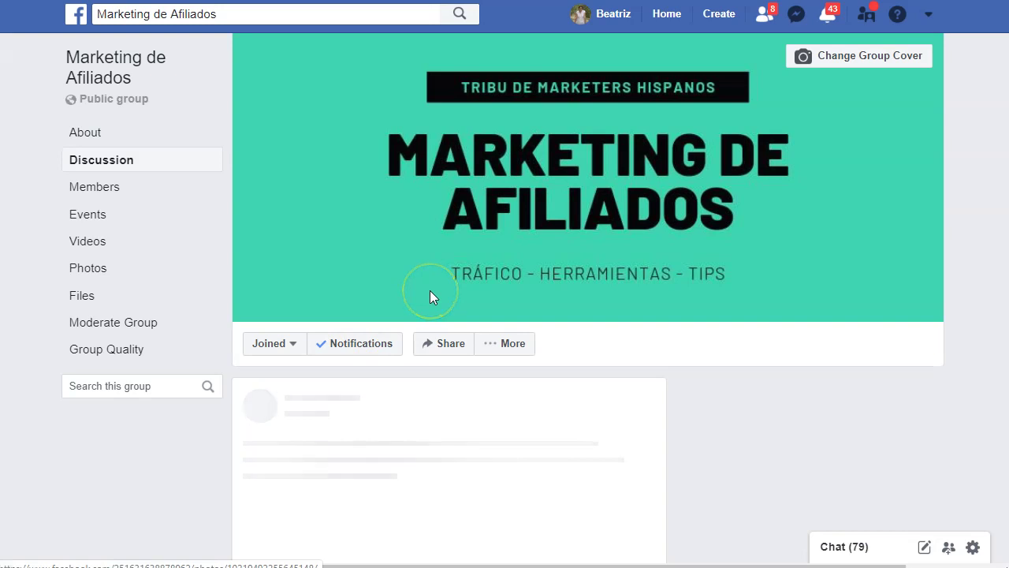
# - Follow the linked image of the group's Imagenes con Encanto post and start sharing from its bridge page
pyautogui.scroll(-2, 430, 298)
pyautogui.scroll(-2, 430, 295)
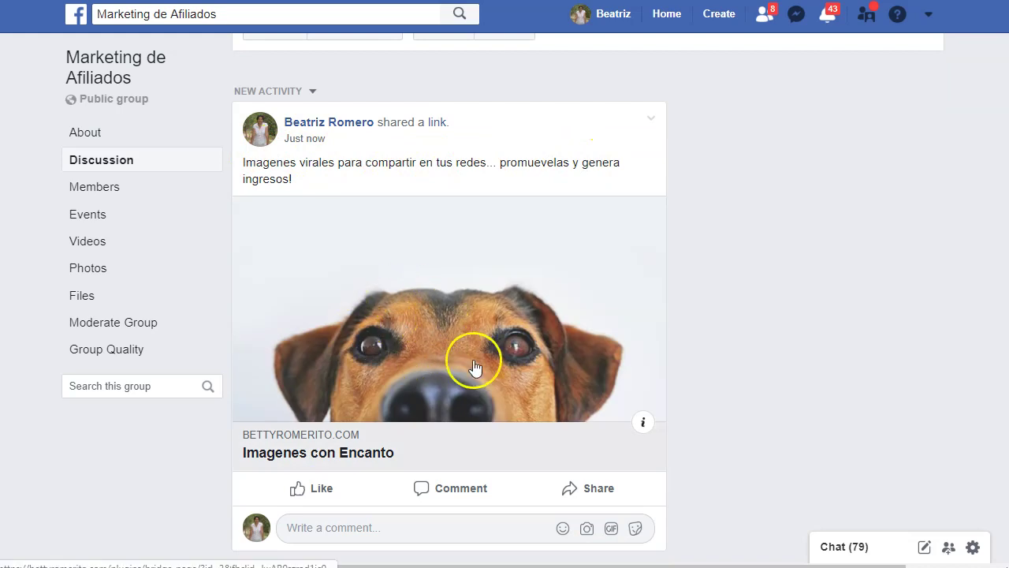
pyautogui.scroll(2, 456, 329)
pyautogui.scroll(-3, 457, 331)
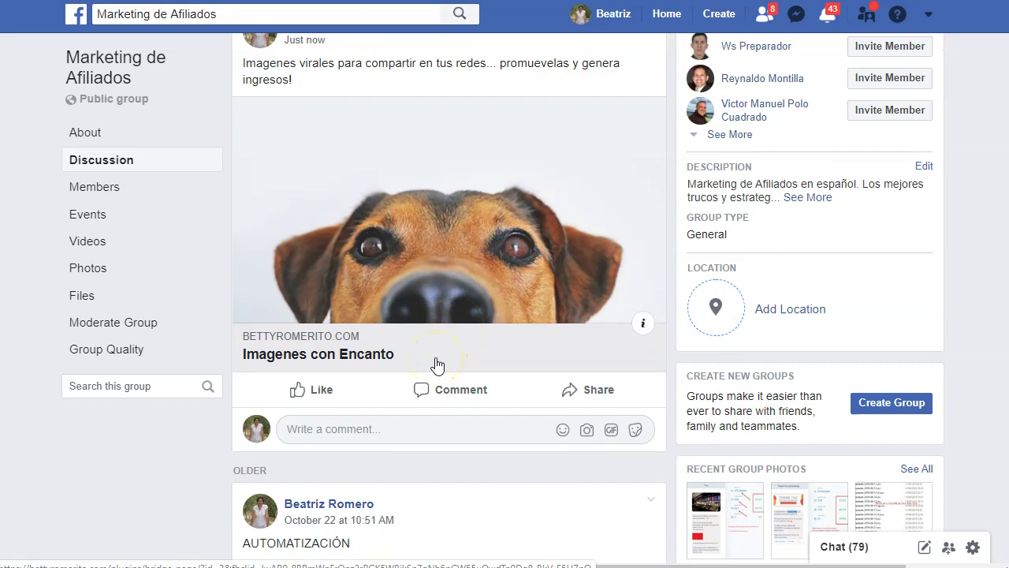
pyautogui.scroll(1, 437, 365)
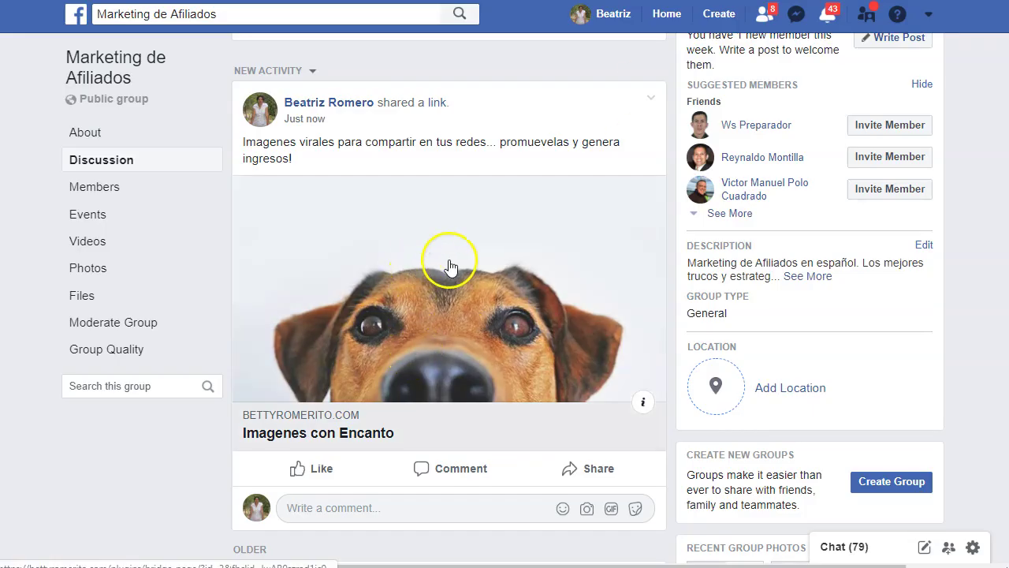
pyautogui.click(407, 304)
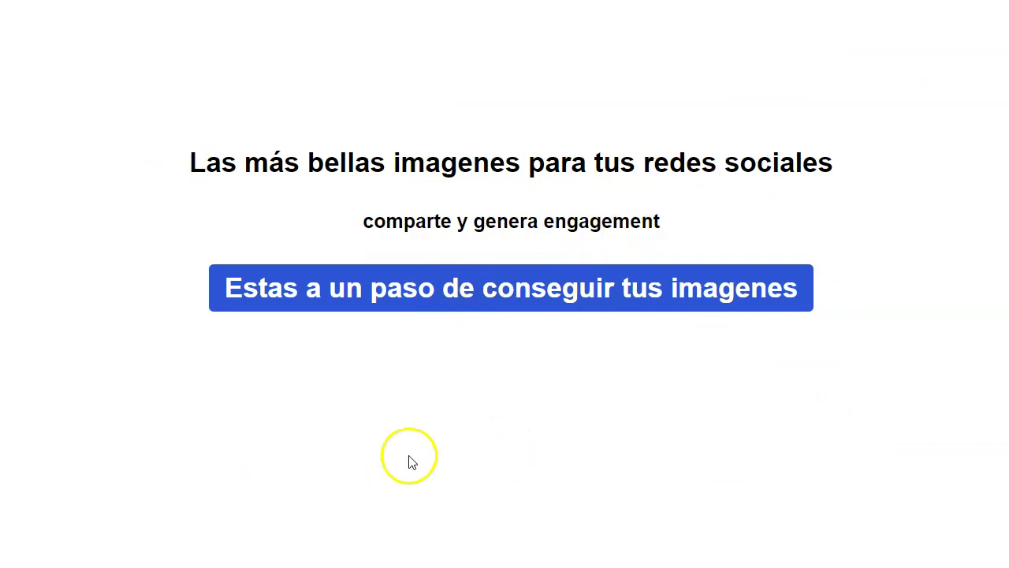
pyautogui.click(502, 296)
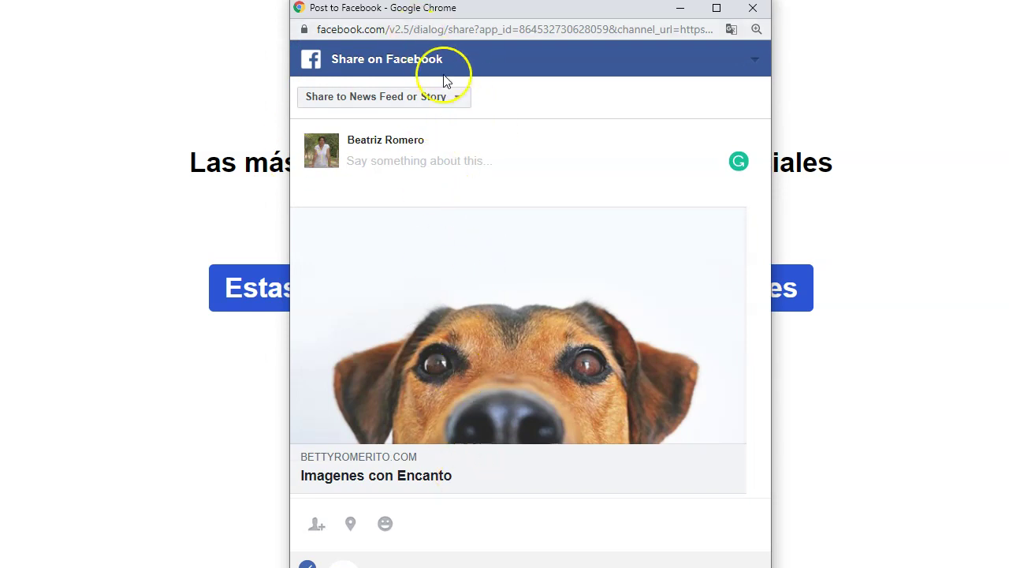
# - Share to the News Feed with a message beginning "Probando el plugin de worpress para poner enlaces en imagenes para facebook... disponible en mi"
pyautogui.click(461, 97)
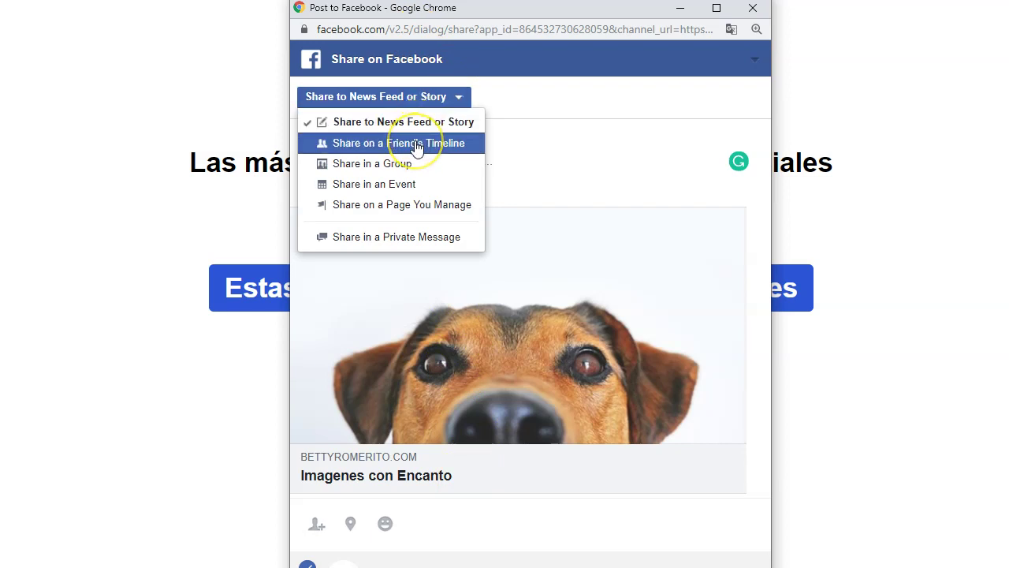
pyautogui.click(517, 101)
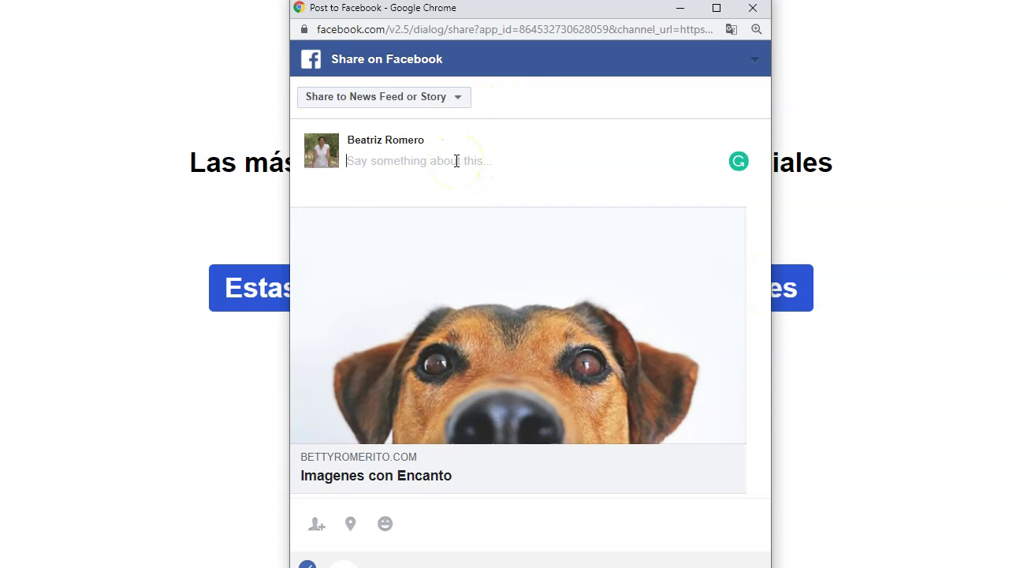
pyautogui.write('Probando la')
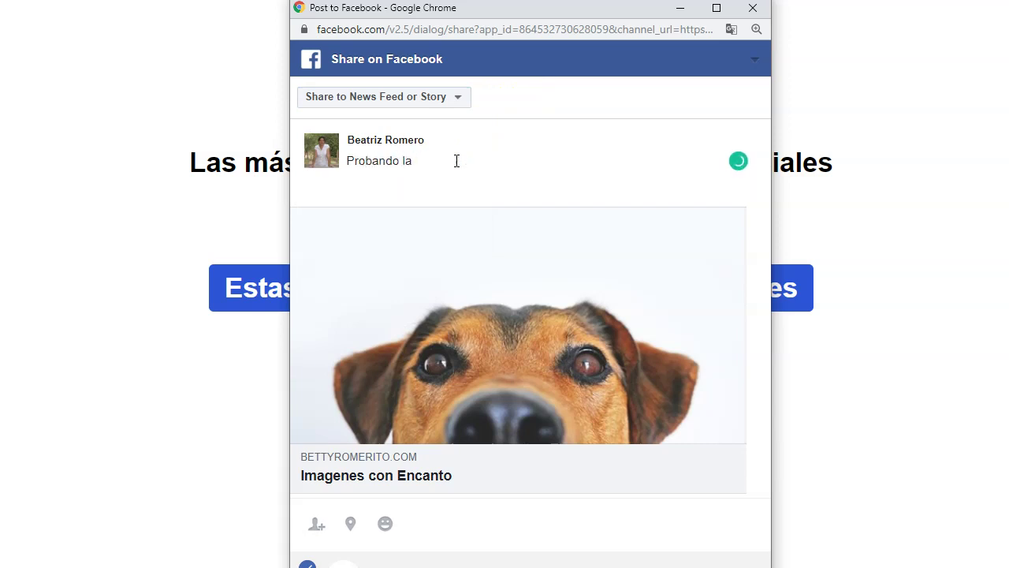
pyautogui.write('el plugin para poner enlaces en imagne')
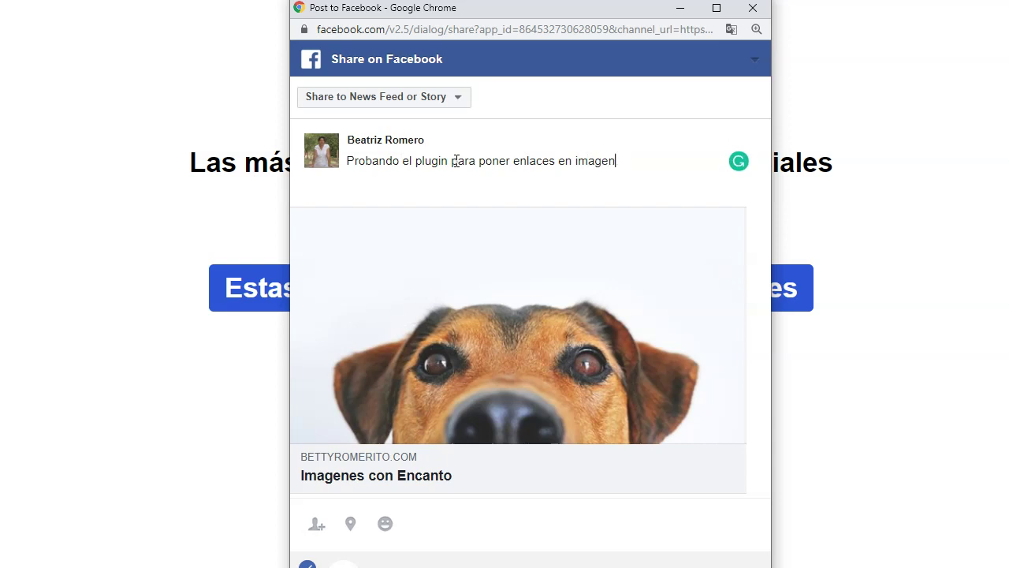
pyautogui.write('para')
pyautogui.click(451, 161)
pyautogui.write('de worpres')
pyautogui.write('s para facebook')
pyautogui.click(433, 157)
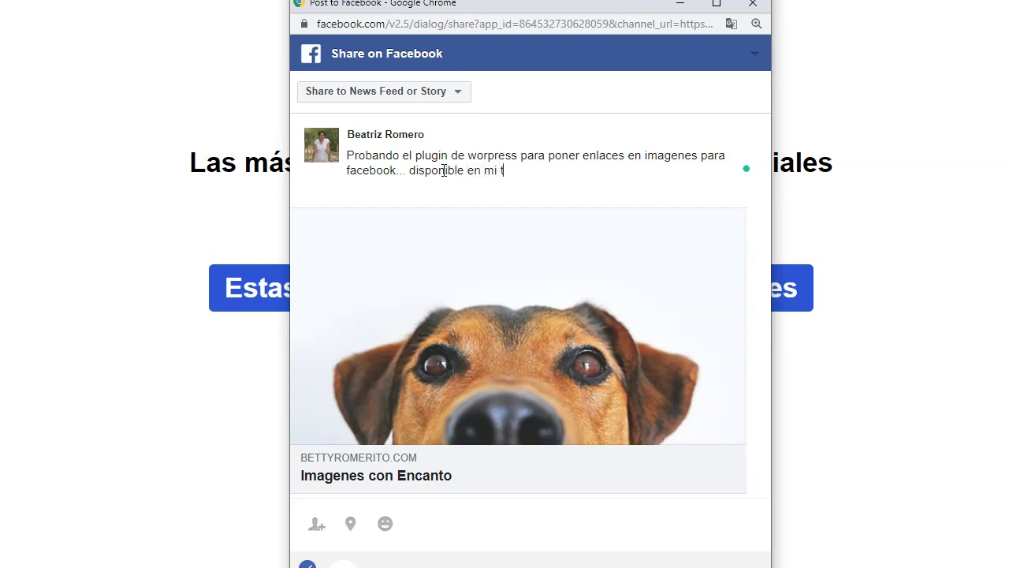
pyautogui.write('da')
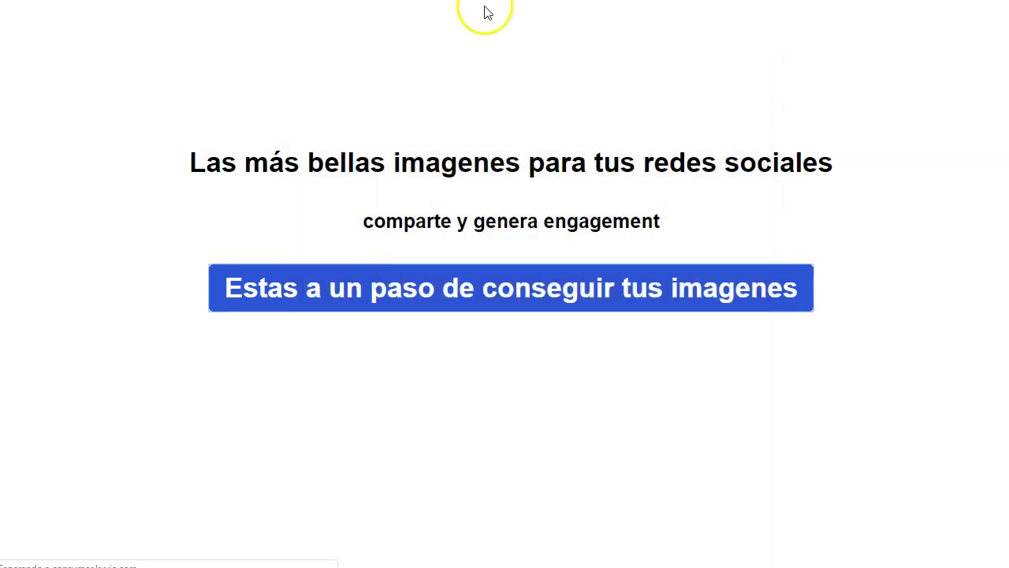
# - Return to the Marketing de Afiliados group and review the shared Imagenes con Encanto post
pyautogui.click(516, 280)
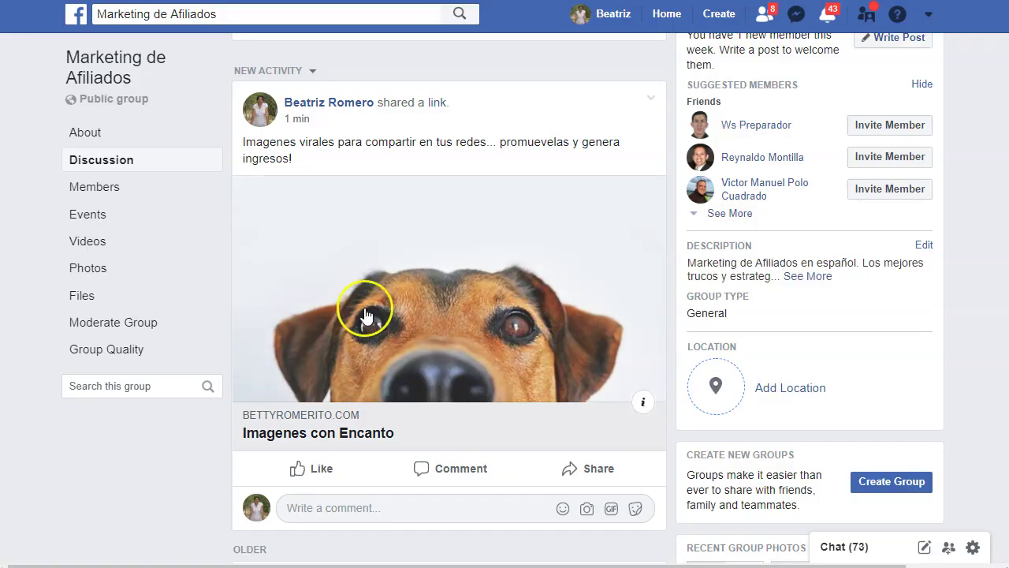
pyautogui.scroll(-2, 416, 284)
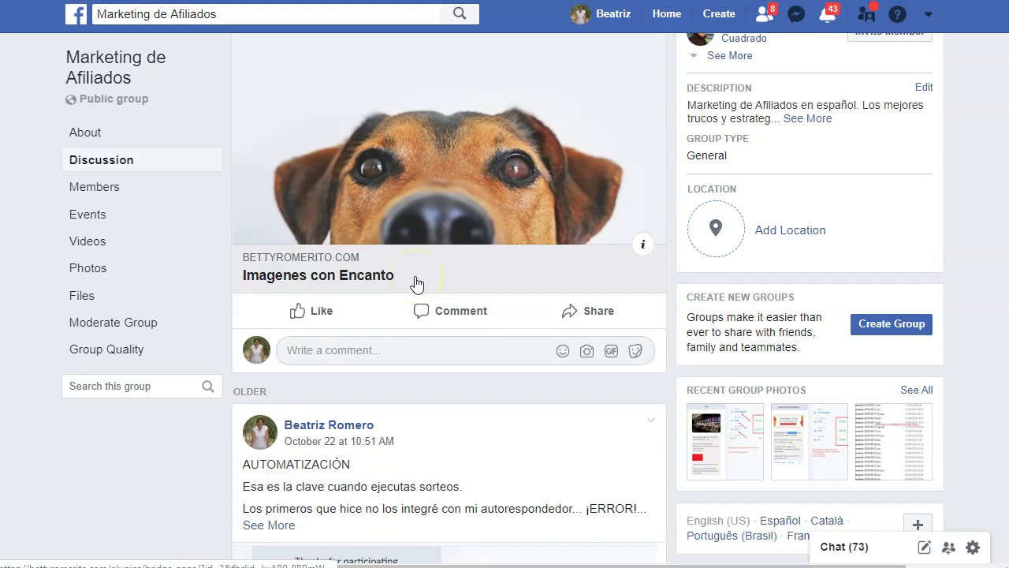
pyautogui.scroll(5, 416, 284)
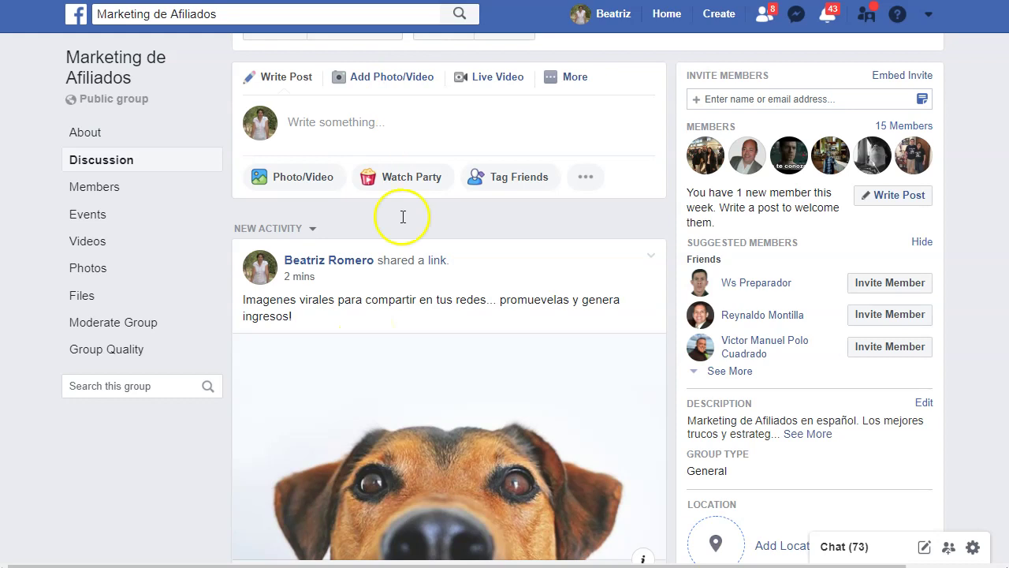
# - Switch to WordPress, open a blank FB Pic Linker form and look over the landing page for the pack of 100 imágenes virales
pyautogui.scroll(-5, 401, 216)
pyautogui.scroll(2, 435, 236)
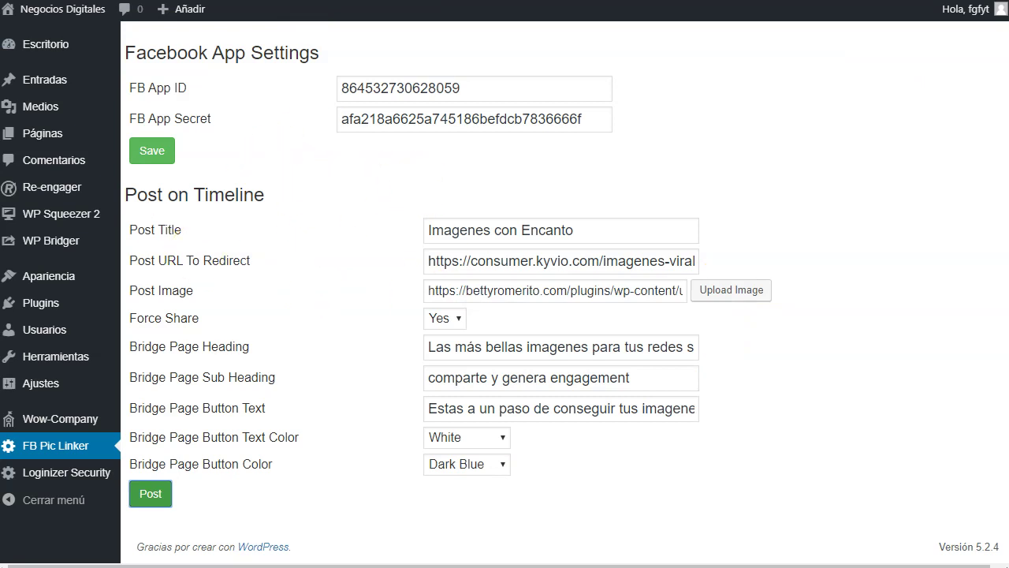
pyautogui.click(38, 444)
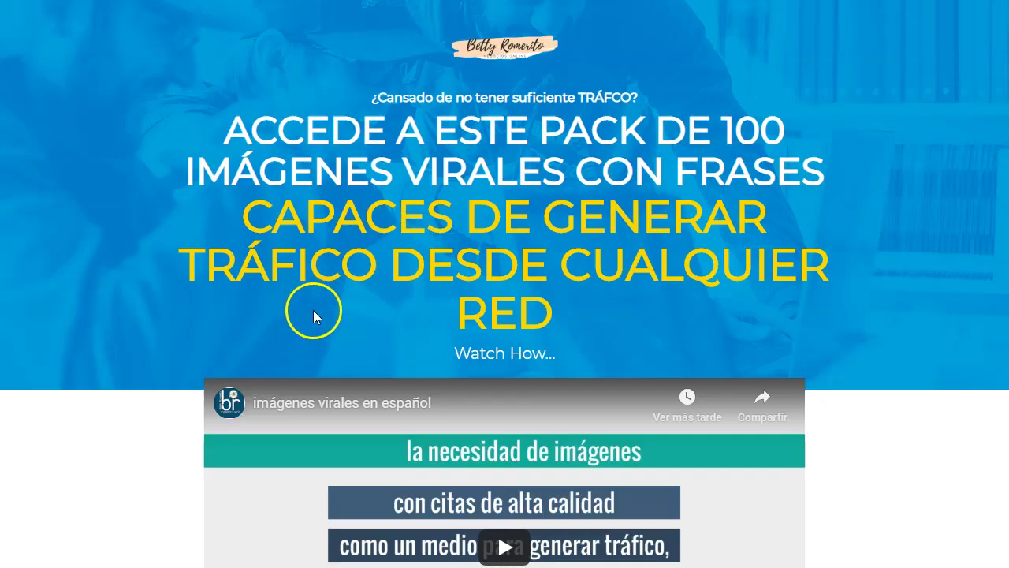
pyautogui.scroll(-2, 314, 317)
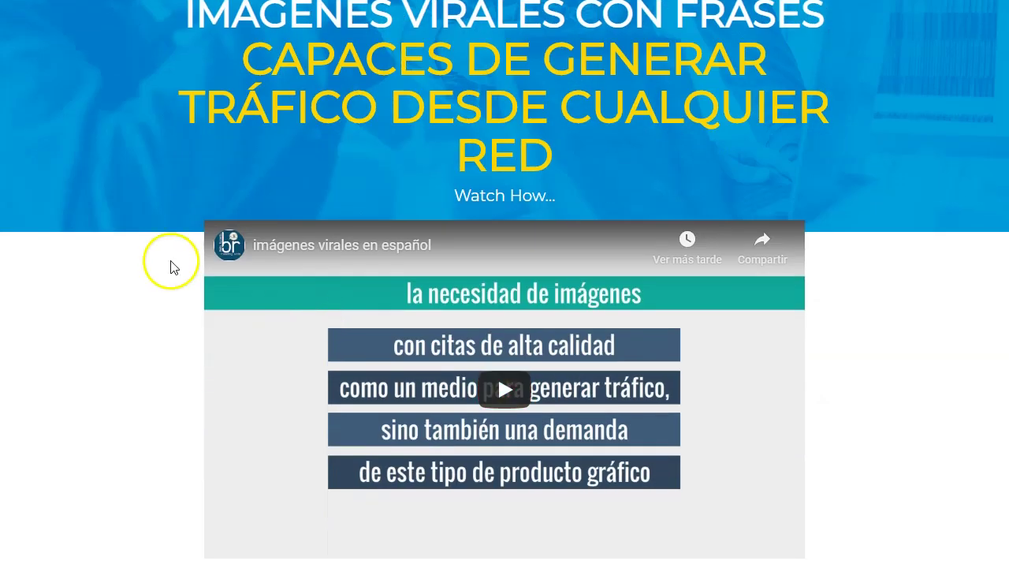
pyautogui.scroll(2, 173, 265)
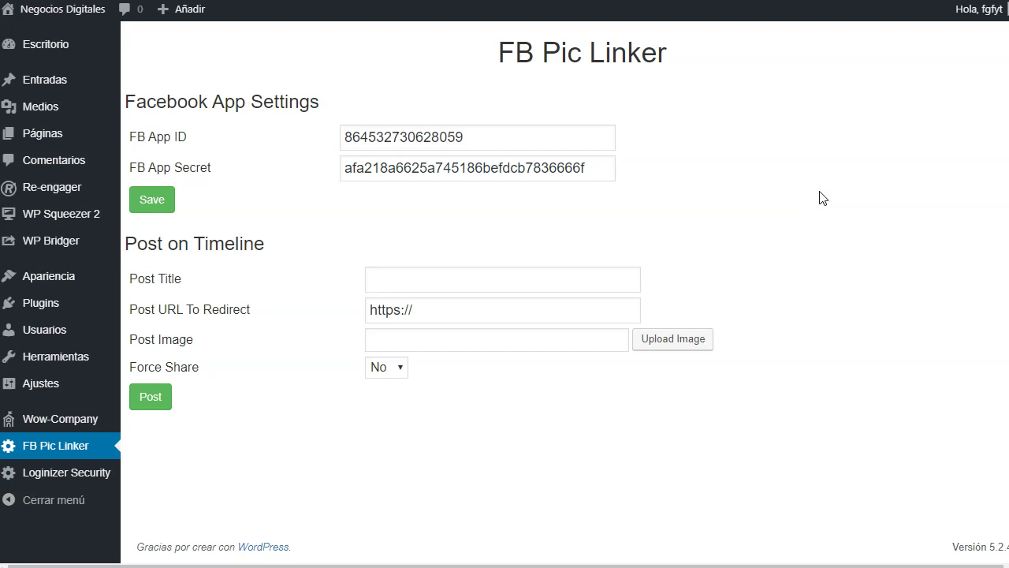
# - Check the Force Share options in FB Pic Linker, switch to Facebook and follow the Imagenes con Encanto post's image to its bridge page
pyautogui.click(398, 373)
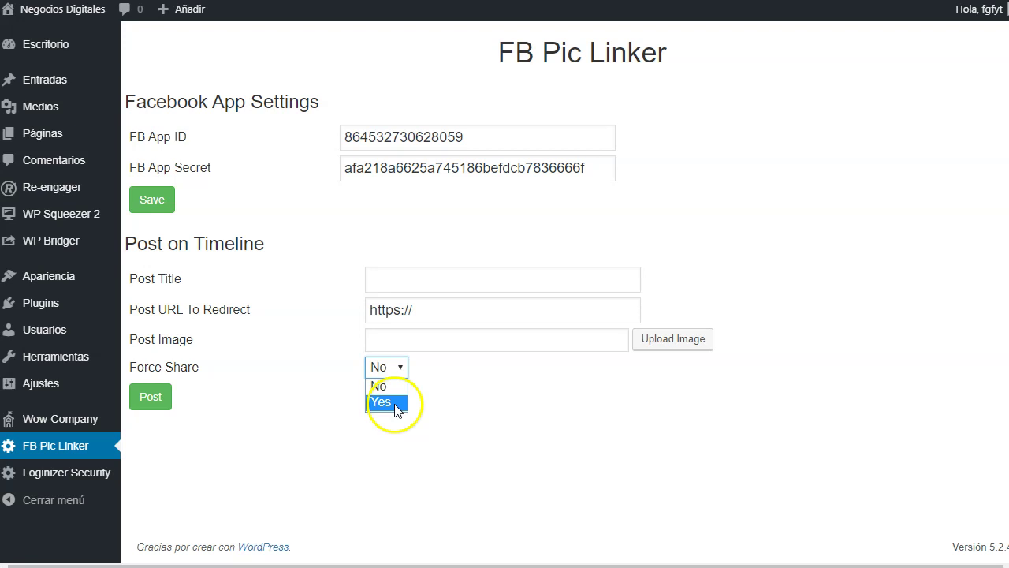
pyautogui.click(505, 405)
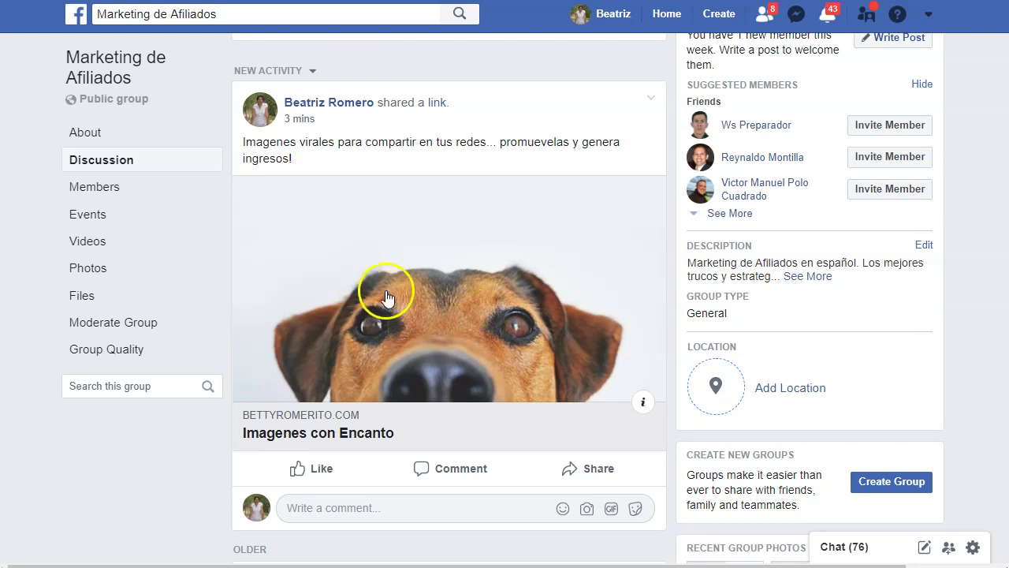
pyautogui.click(386, 276)
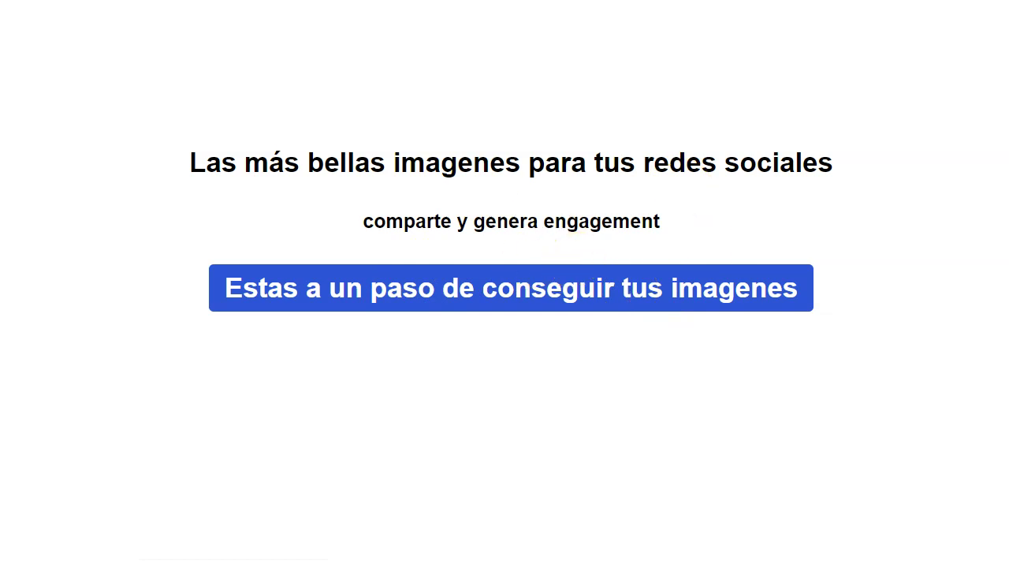
pyautogui.scroll(-3, 488, 323)
pyautogui.scroll(3, 493, 332)
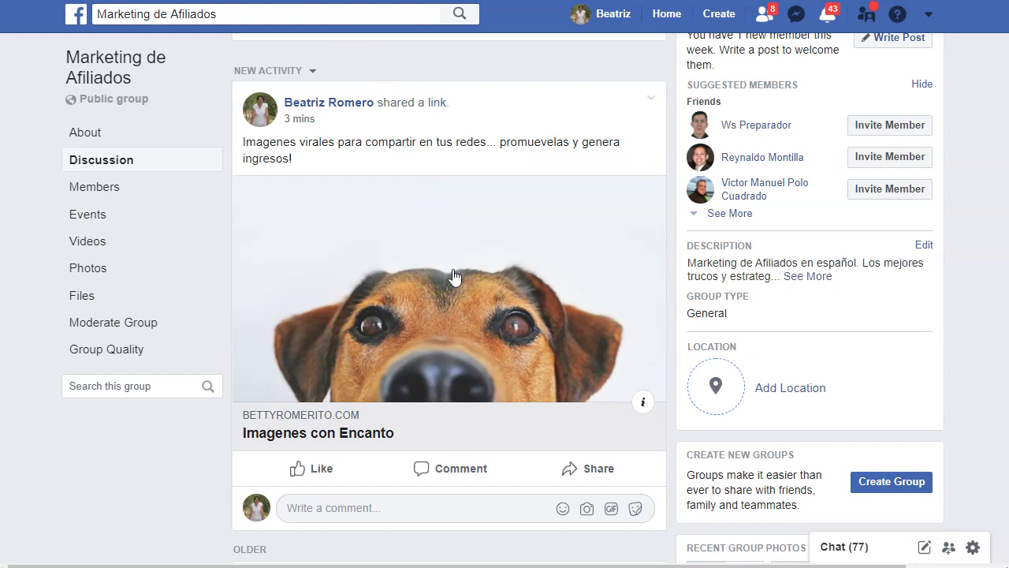
pyautogui.scroll(6, 454, 276)
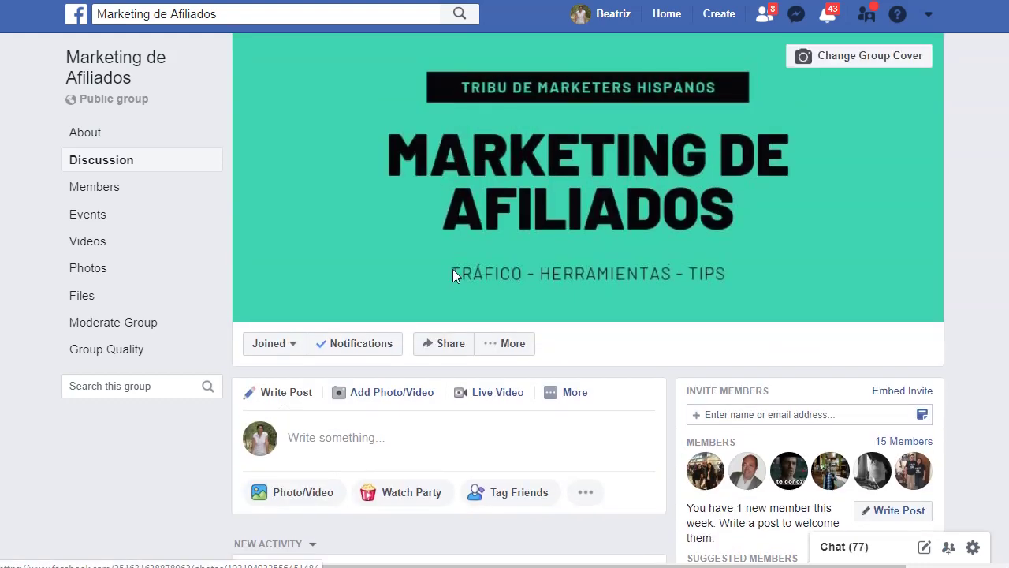
pyautogui.scroll(-3, 457, 283)
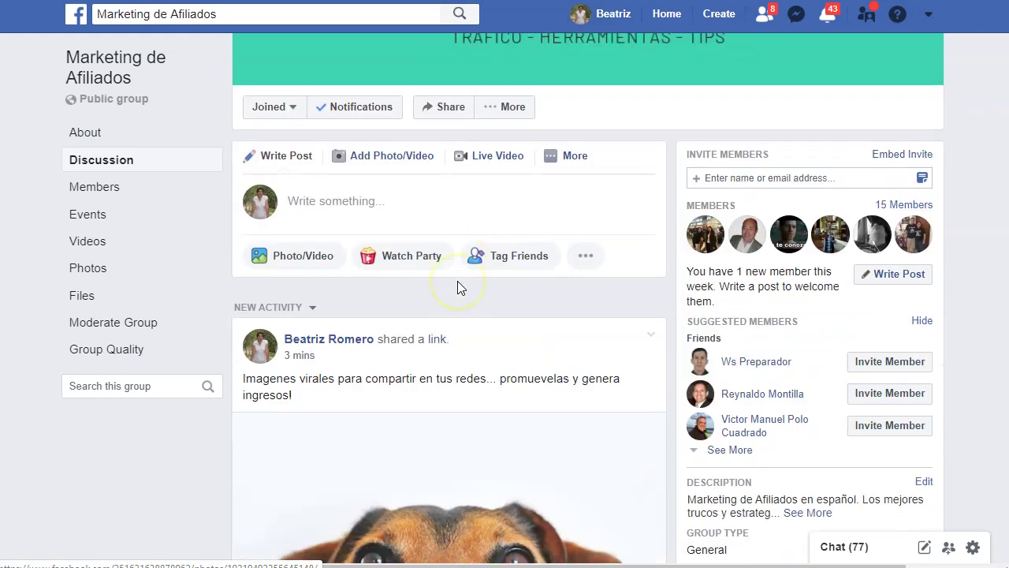
pyautogui.scroll(-3, 457, 286)
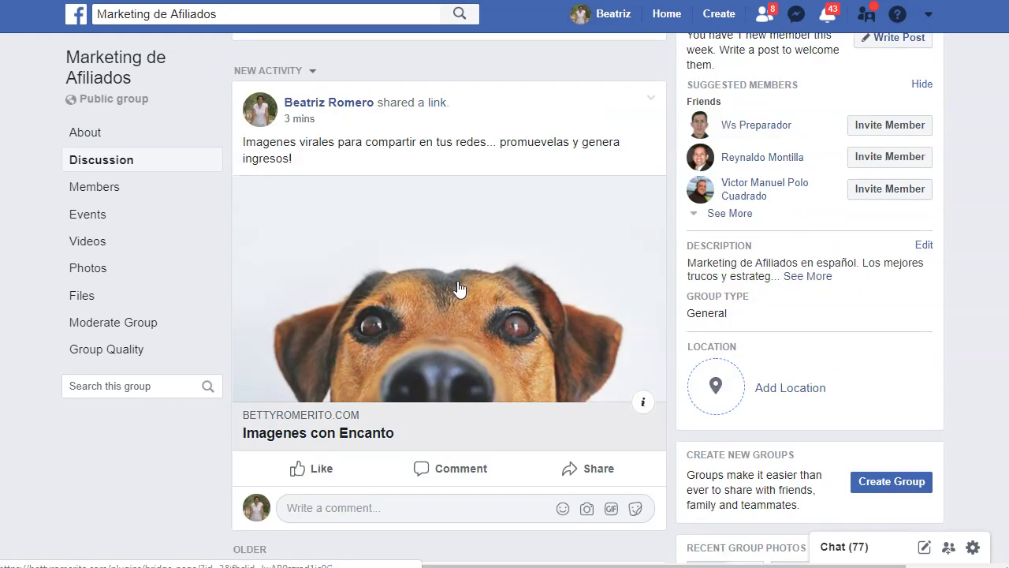
pyautogui.scroll(2, 457, 286)
pyautogui.scroll(-2, 458, 286)
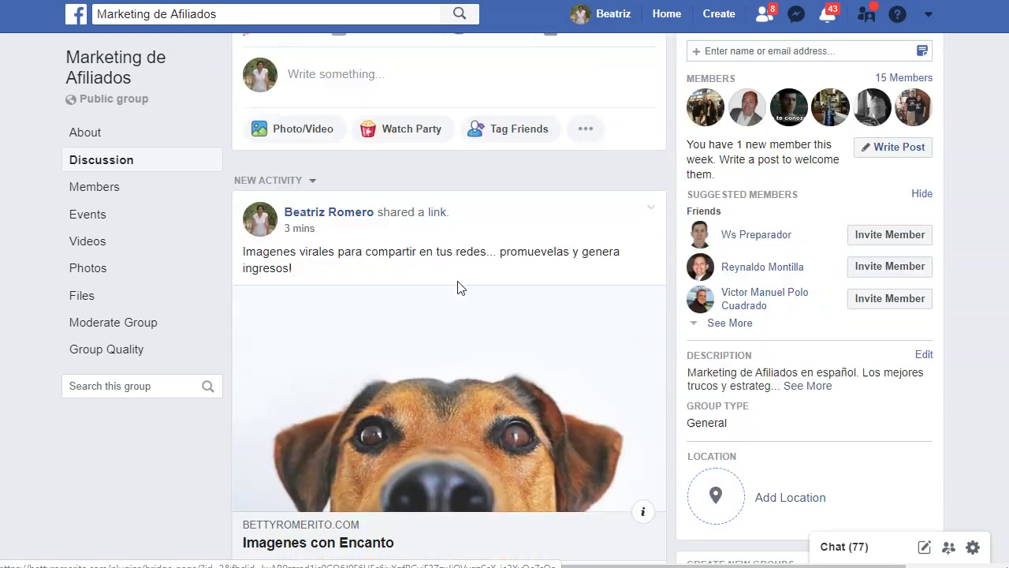